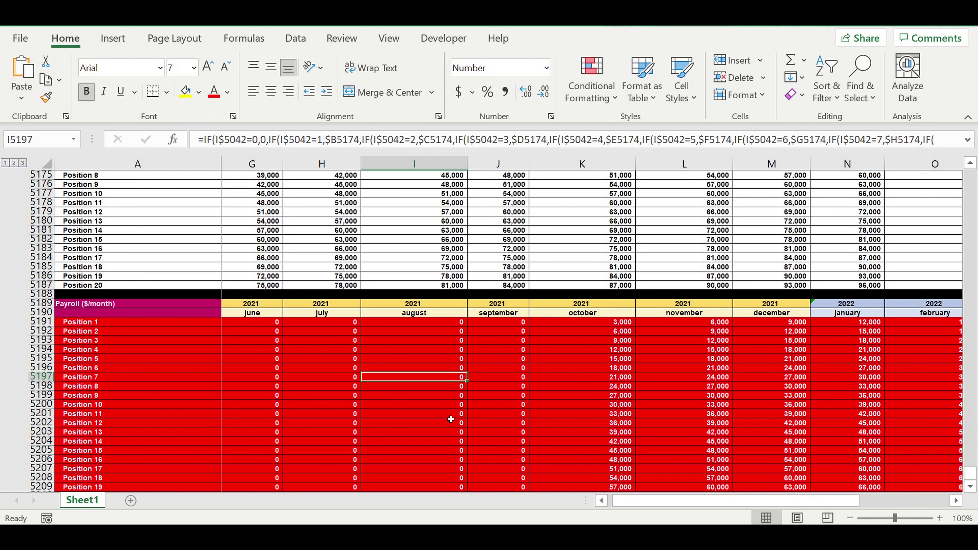
Step: Select the Payroll block rows 5164–5193 and copy them
{"action": "left_click", "coordinate": [452, 415]}
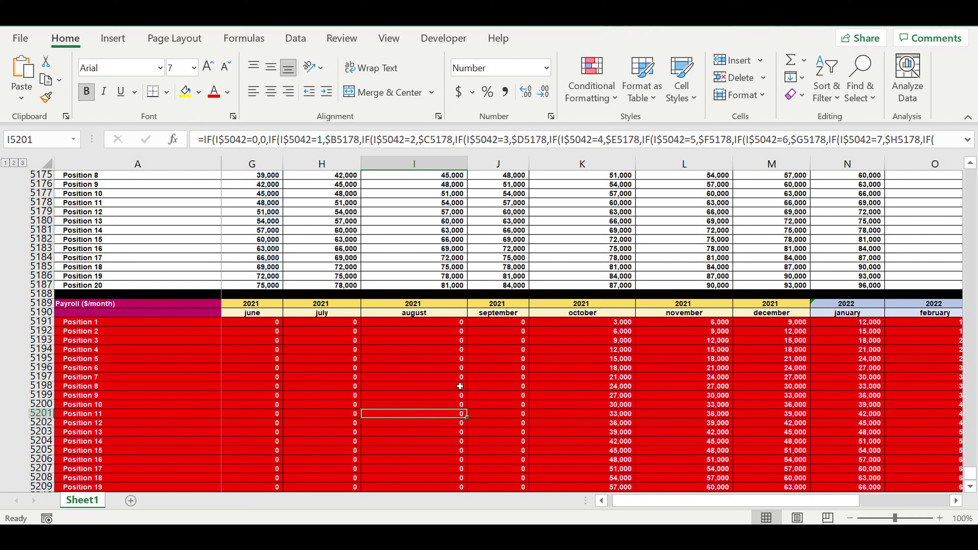
{"action": "scroll", "coordinate": [463, 384], "scroll_direction": "down", "scroll_amount": 3}
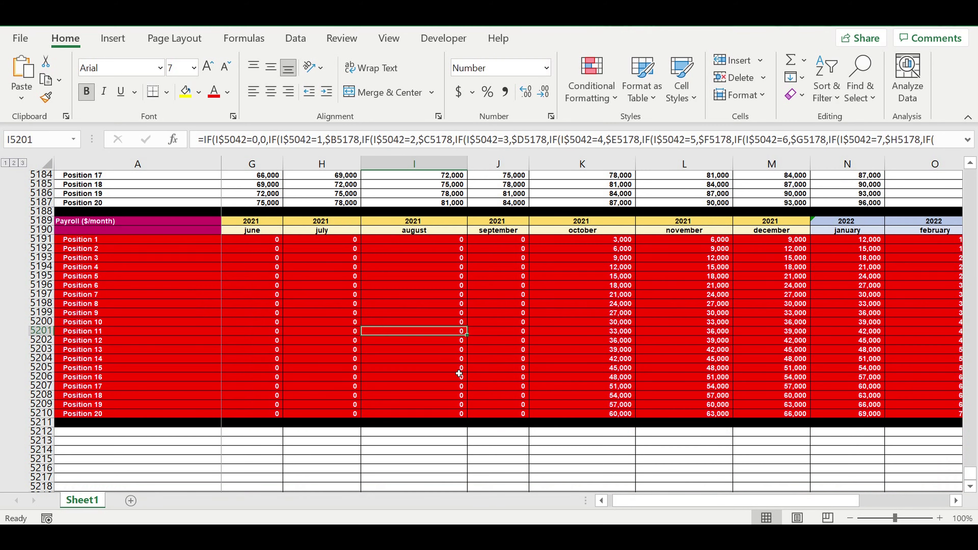
{"action": "scroll", "coordinate": [459, 373], "scroll_direction": "up", "scroll_amount": 4}
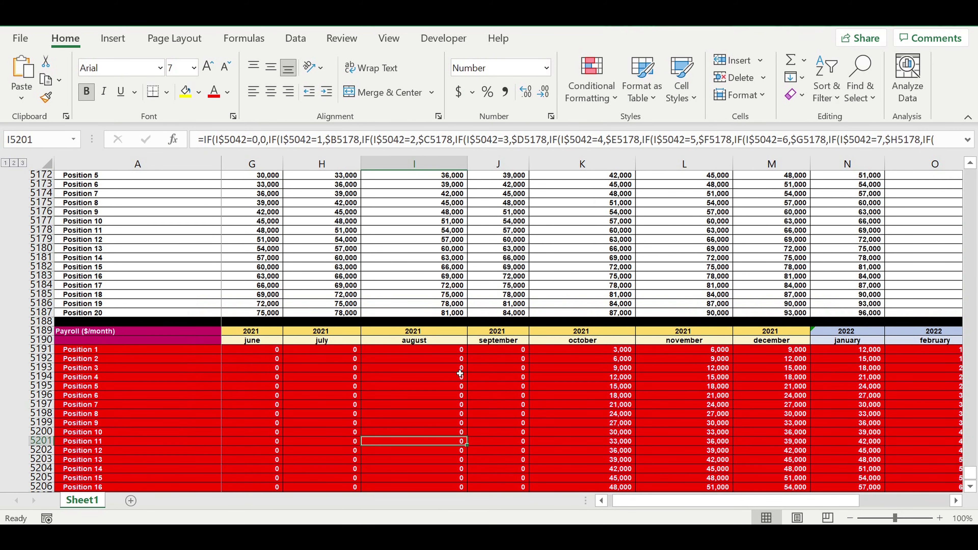
{"action": "scroll", "coordinate": [460, 373], "scroll_direction": "up", "scroll_amount": 4}
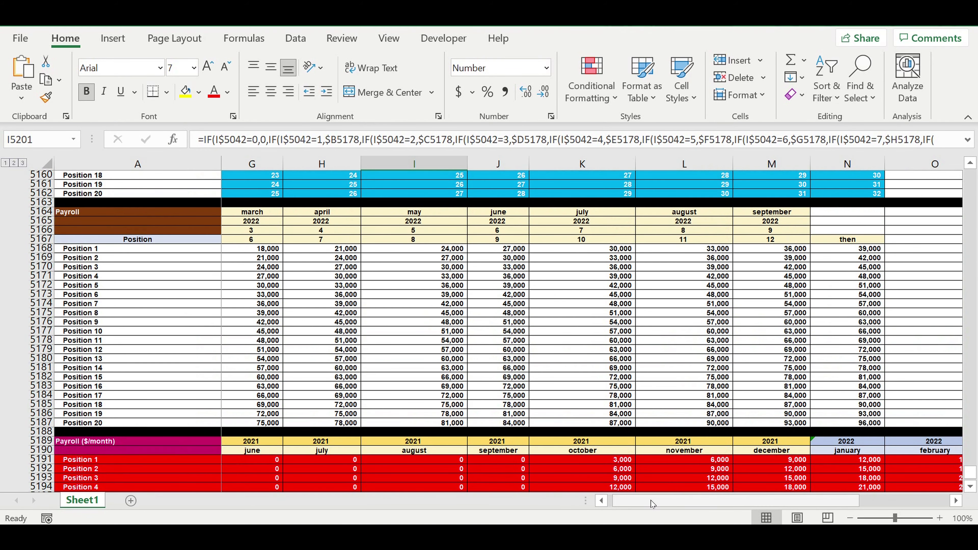
{"action": "left_click_drag", "start_coordinate": [651, 504], "coordinate": [647, 503]}
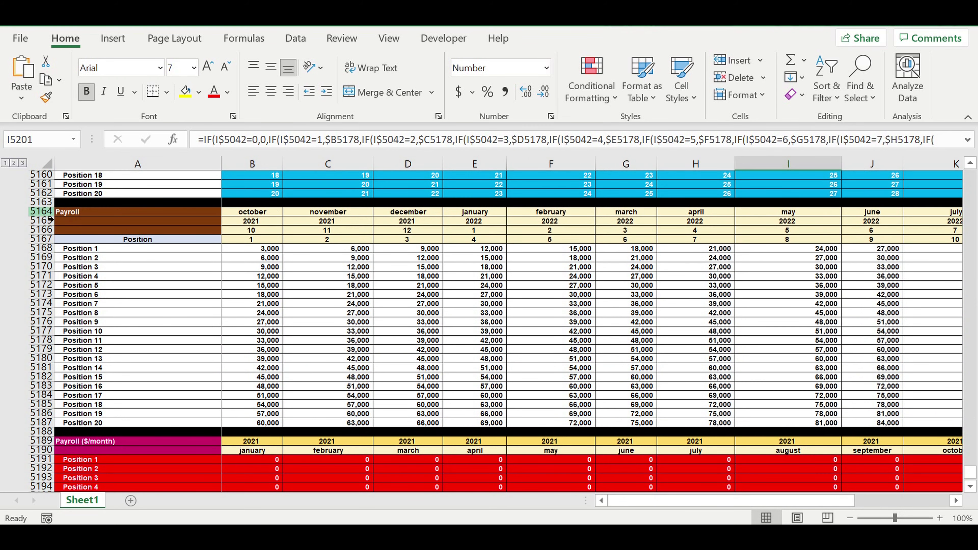
{"action": "left_click_drag", "start_coordinate": [42, 211], "coordinate": [34, 447]}
{"action": "key", "text": "ctrl+c"}
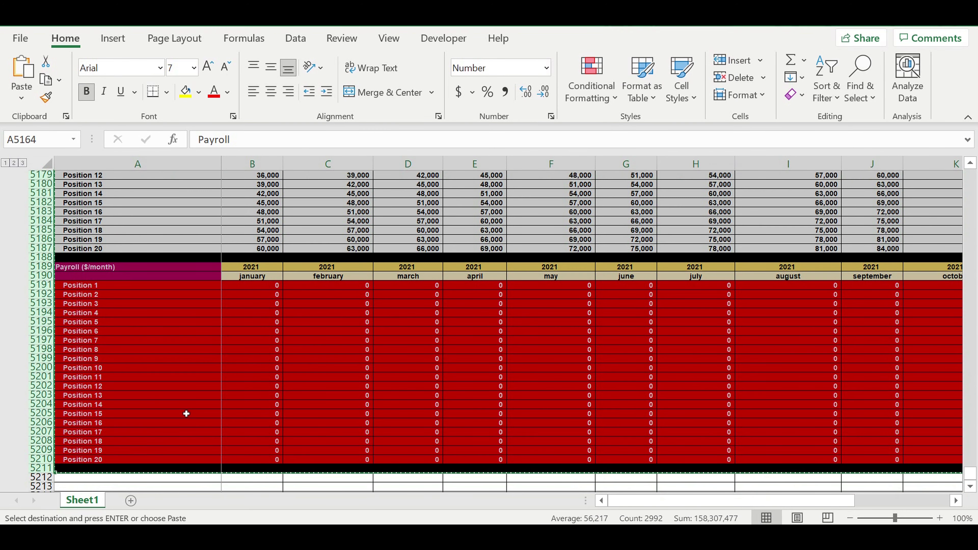
Step: Paste the copied Payroll block at cell A5212
{"action": "scroll", "coordinate": [154, 411], "scroll_direction": "down", "scroll_amount": 3}
{"action": "left_click", "coordinate": [110, 400]}
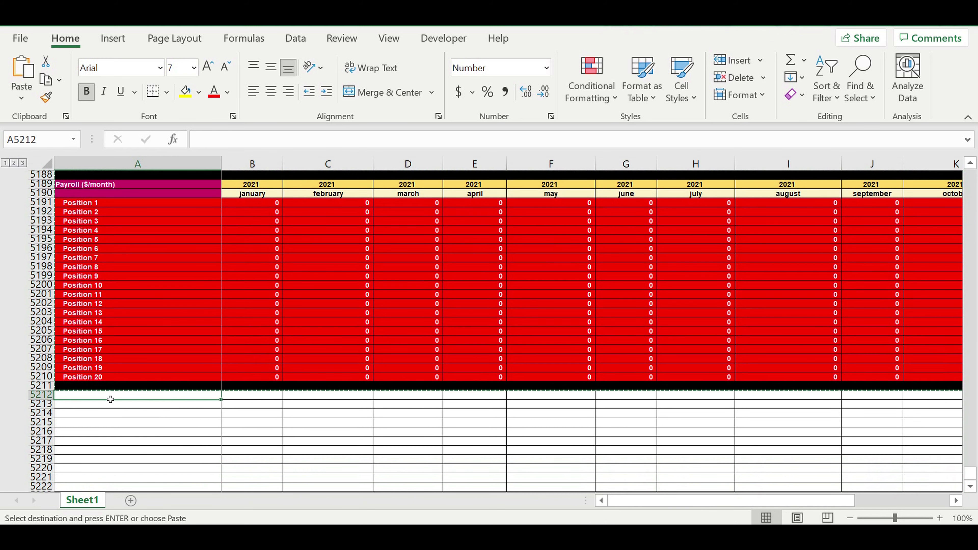
{"action": "key", "text": "ctrl+v"}
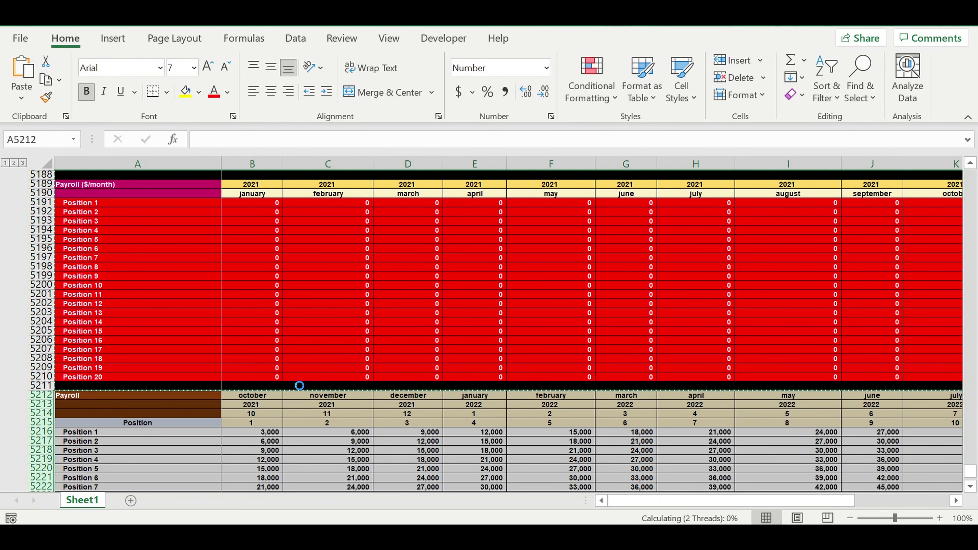
Step: Start retyping the A5212 block title as 'Fixed costs'
{"action": "scroll", "coordinate": [296, 383], "scroll_direction": "down", "scroll_amount": 3}
{"action": "scroll", "coordinate": [231, 293], "scroll_direction": "down", "scroll_amount": 2}
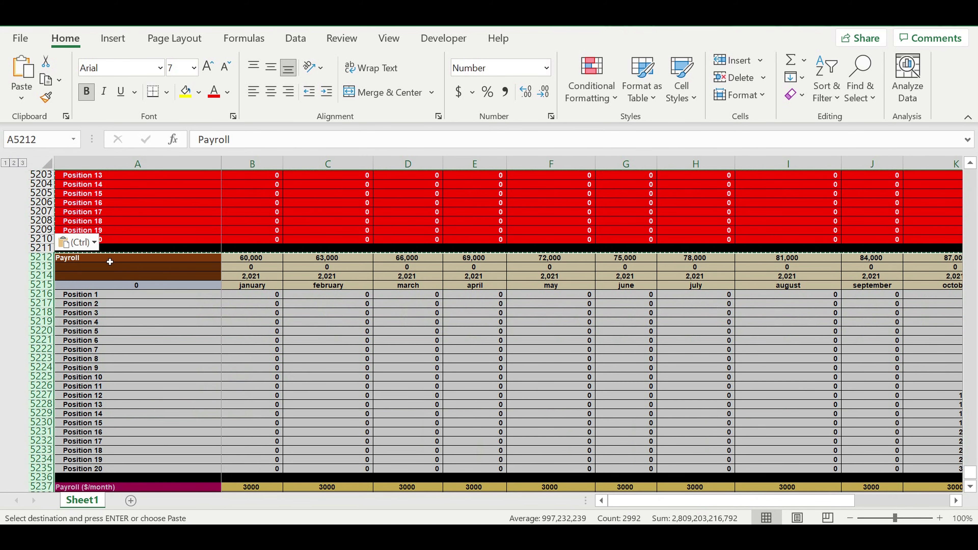
{"action": "left_click", "coordinate": [191, 255]}
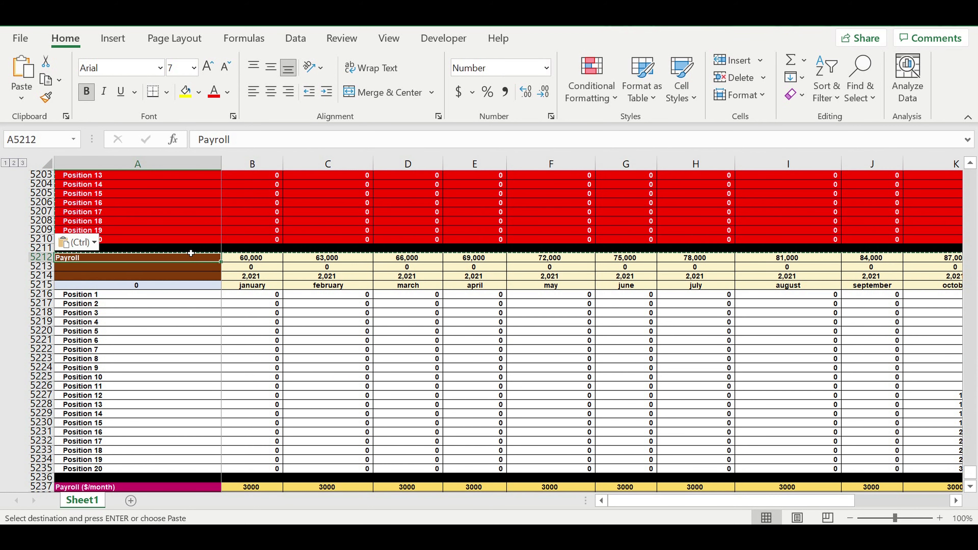
{"action": "type", "text": "Fixed"}
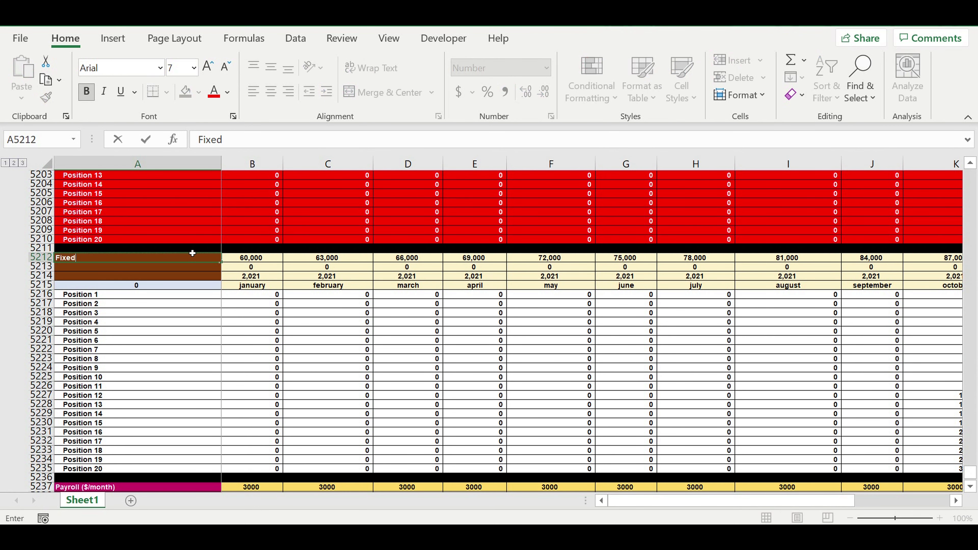
{"action": "type", "text": " costs"}
Step: Label A5215 'Fixed cost item' and fill title cells A5212:A5214 purple
{"action": "left_click", "coordinate": [131, 323]}
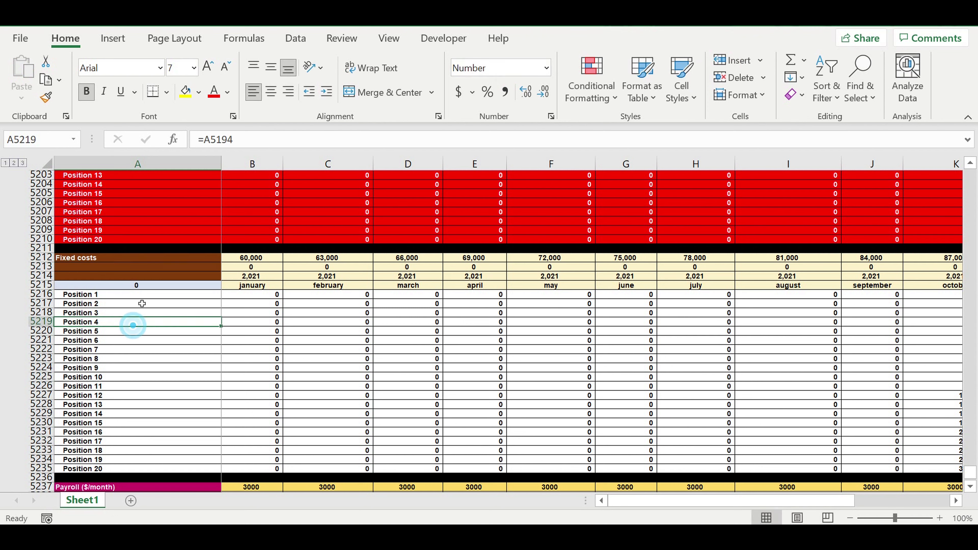
{"action": "left_click", "coordinate": [138, 288]}
{"action": "type", "text": "Fi"}
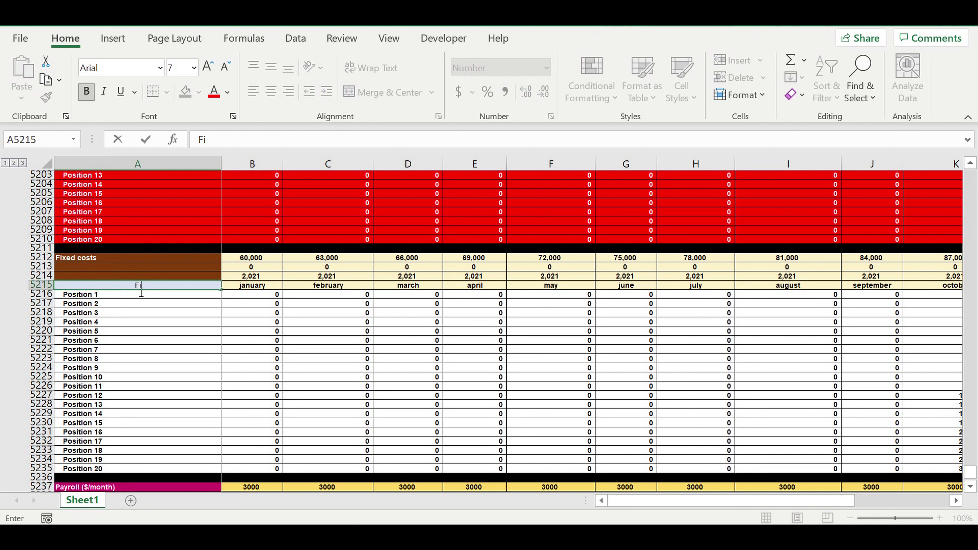
{"action": "type", "text": "xed cost item"}
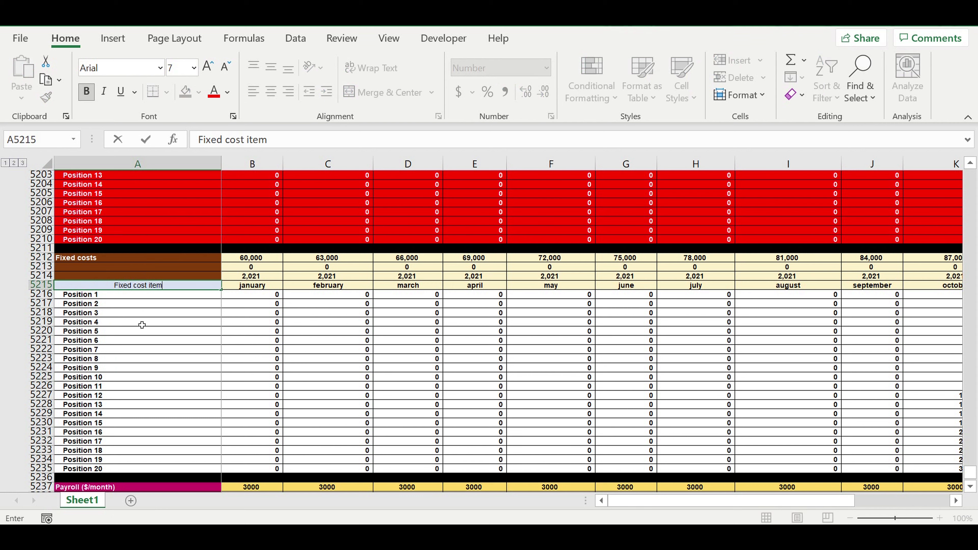
{"action": "key", "text": "Return"}
{"action": "left_click_drag", "start_coordinate": [142, 257], "coordinate": [142, 276]}
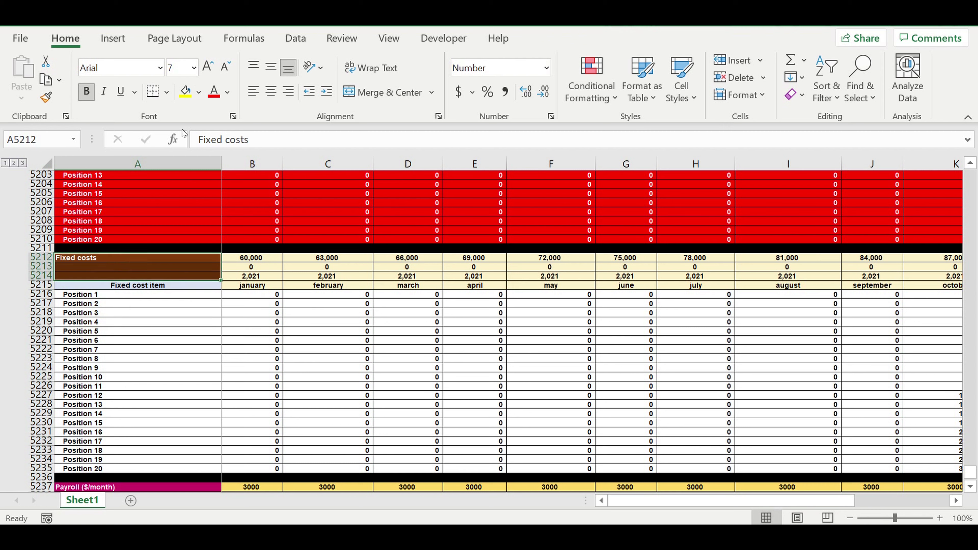
{"action": "left_click", "coordinate": [185, 91]}
Step: Edit cell A5216 to read 'Fixed cost item 1'
{"action": "left_click", "coordinate": [153, 349]}
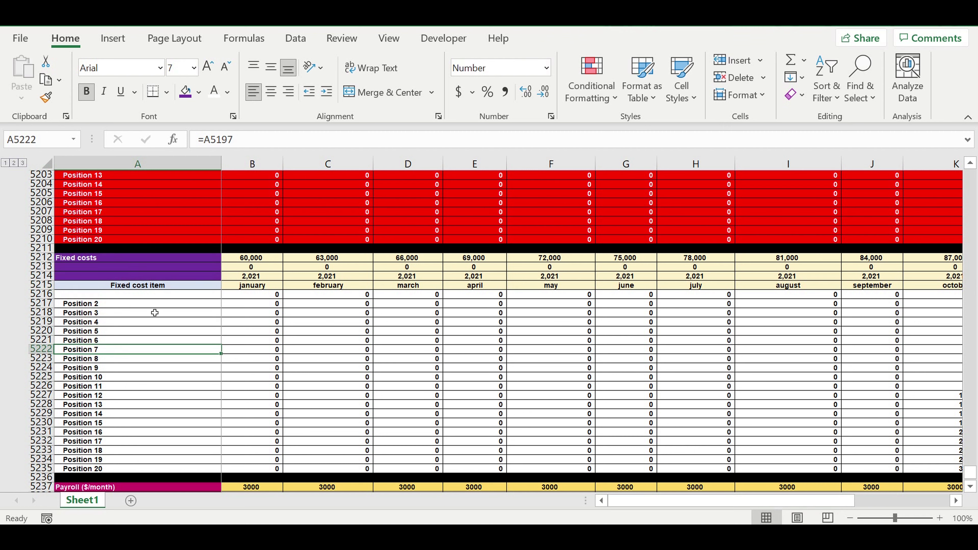
{"action": "left_click", "coordinate": [103, 296]}
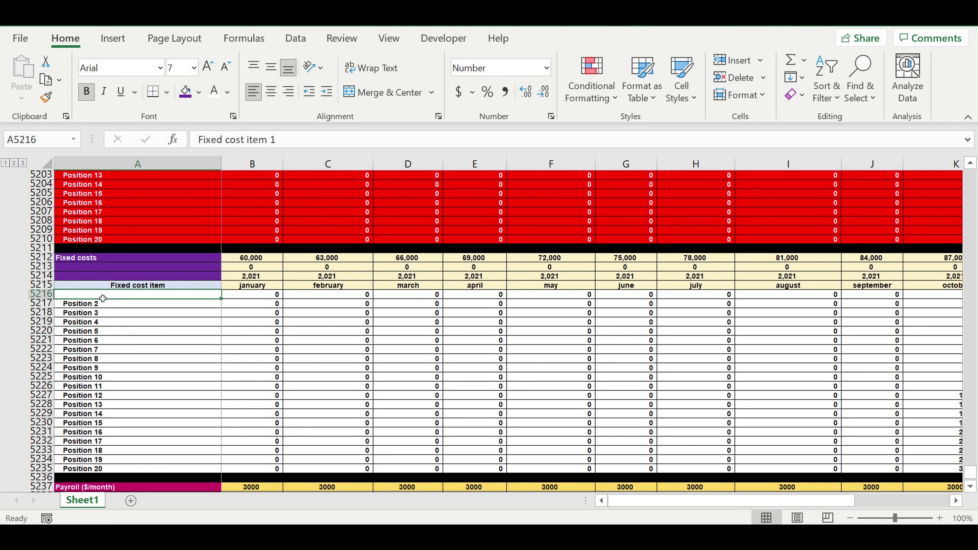
{"action": "double_click", "coordinate": [102, 296]}
{"action": "key", "text": "BackSpace"}
{"action": "key", "text": "BackSpace"}
{"action": "key", "text": "shift+Home"}
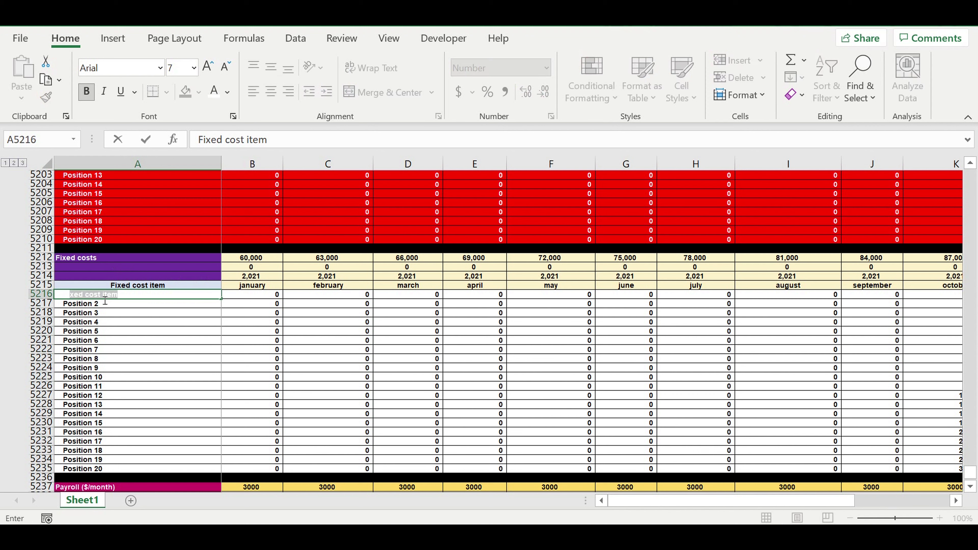
{"action": "key", "text": "shift+Right"}
{"action": "key", "text": "shift+Right"}
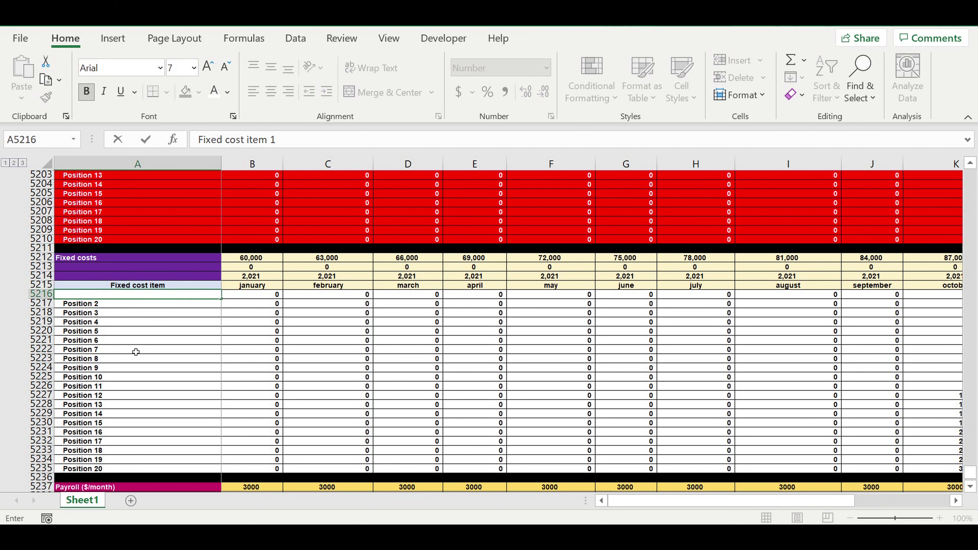
{"action": "key", "text": "Return"}
Step: Make A5216 light blue with white text and fill labels down to 'Fixed cost item 20' (row 5235)
{"action": "left_click", "coordinate": [115, 335]}
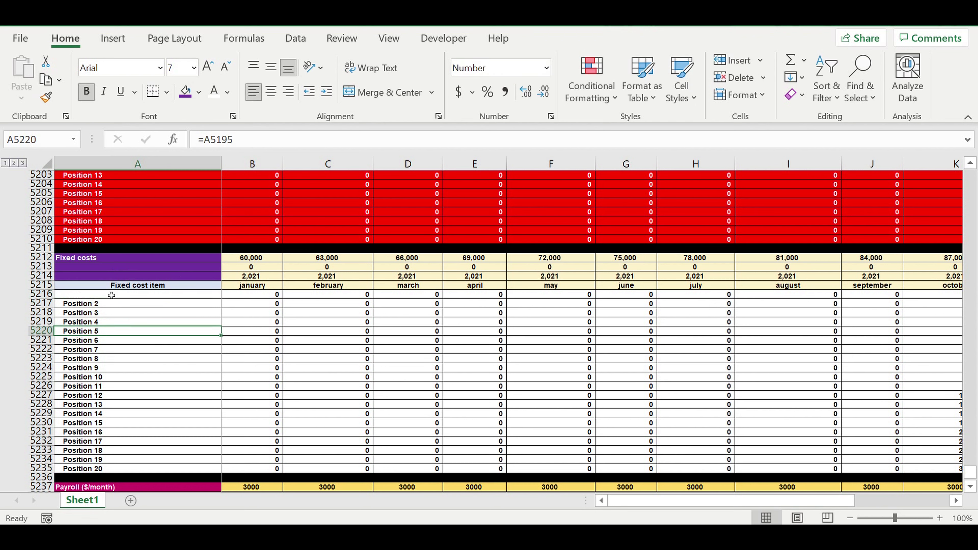
{"action": "left_click", "coordinate": [111, 295]}
{"action": "left_click", "coordinate": [227, 92]}
{"action": "left_click", "coordinate": [235, 113]}
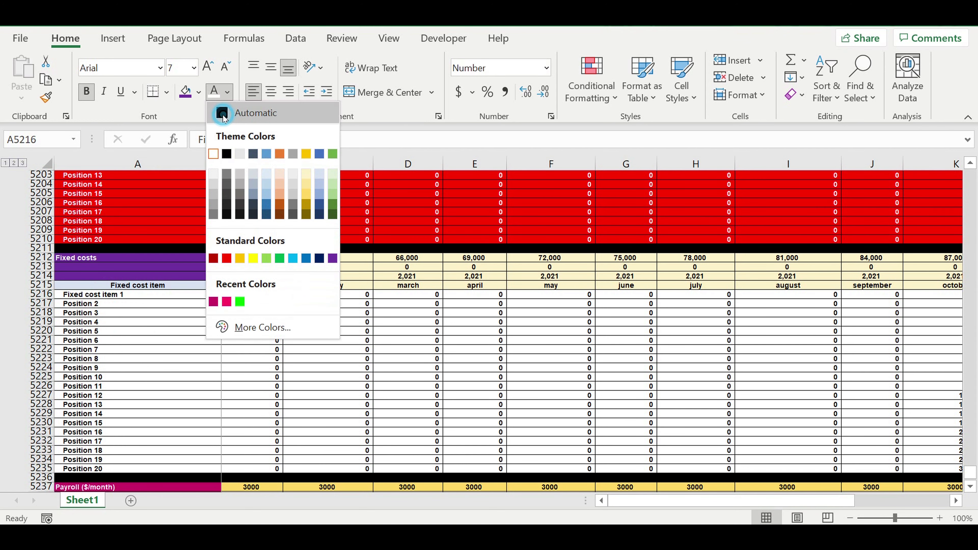
{"action": "left_click", "coordinate": [198, 92]}
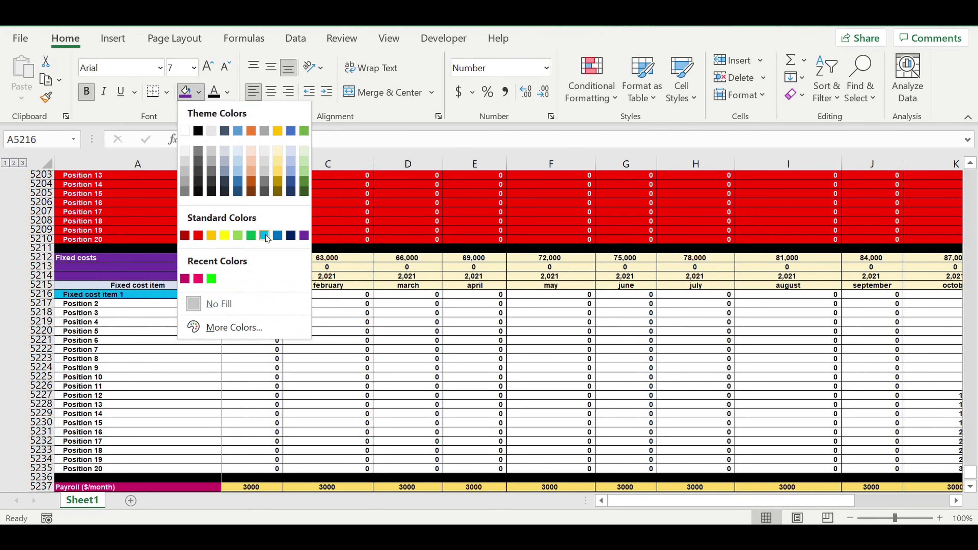
{"action": "left_click", "coordinate": [264, 235]}
{"action": "left_click", "coordinate": [229, 96]}
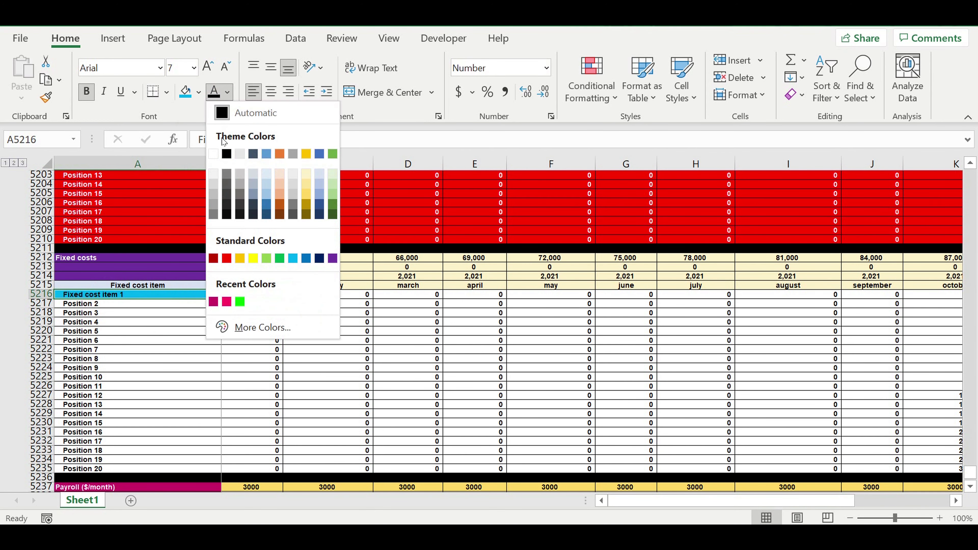
{"action": "left_click", "coordinate": [217, 154]}
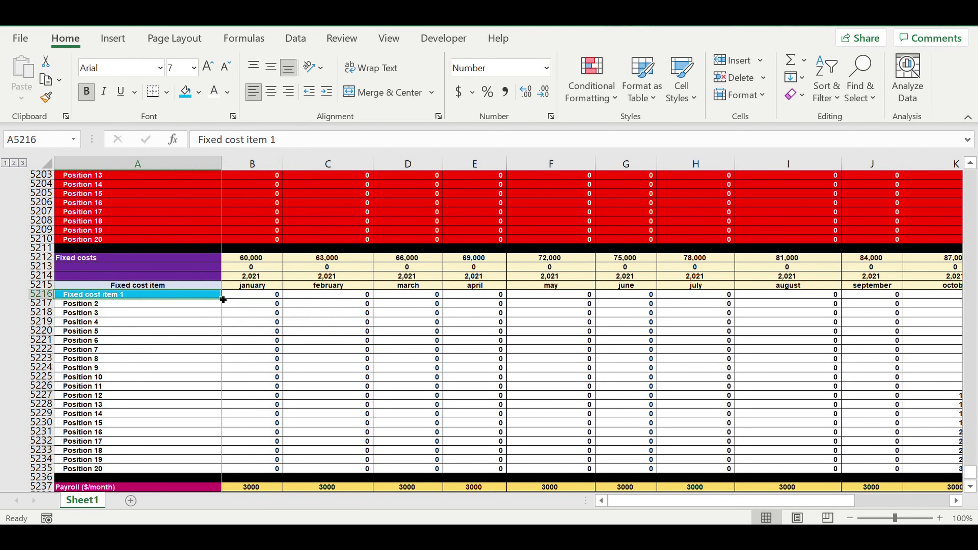
{"action": "left_click_drag", "start_coordinate": [222, 300], "coordinate": [185, 472]}
Step: Enter 200 as item 1's January amount and =B5216+20 for February
{"action": "left_click", "coordinate": [168, 368]}
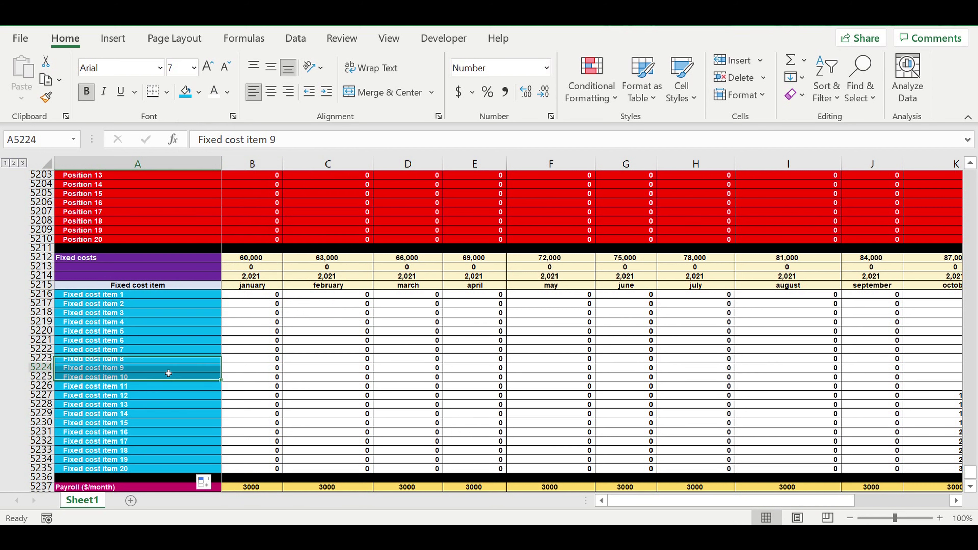
{"action": "left_click", "coordinate": [260, 296]}
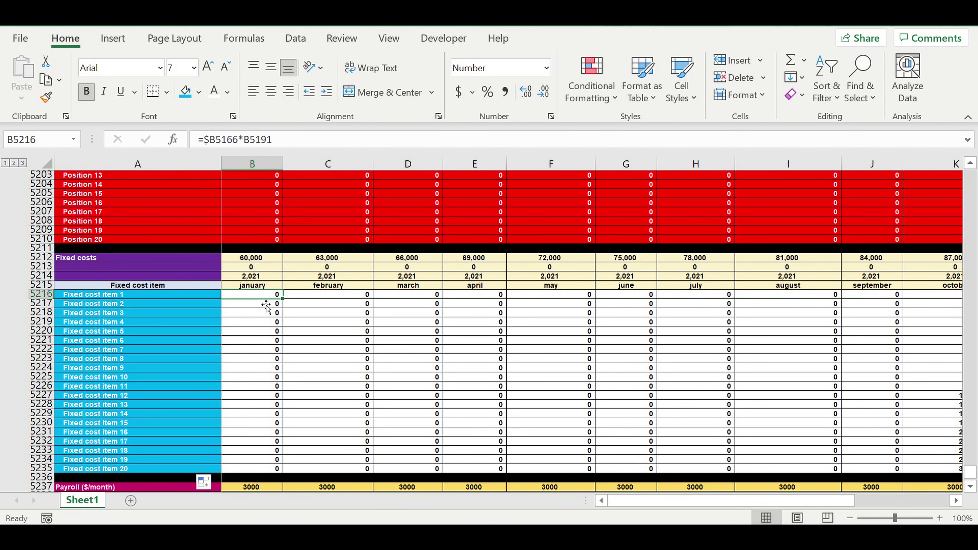
{"action": "type", "text": "2"}
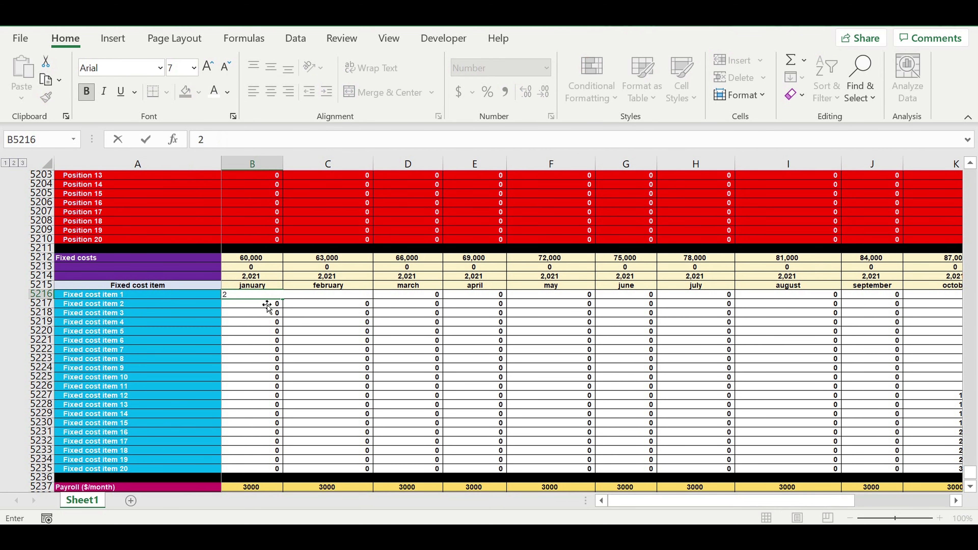
{"action": "type", "text": "00"}
{"action": "left_click", "coordinate": [306, 331]}
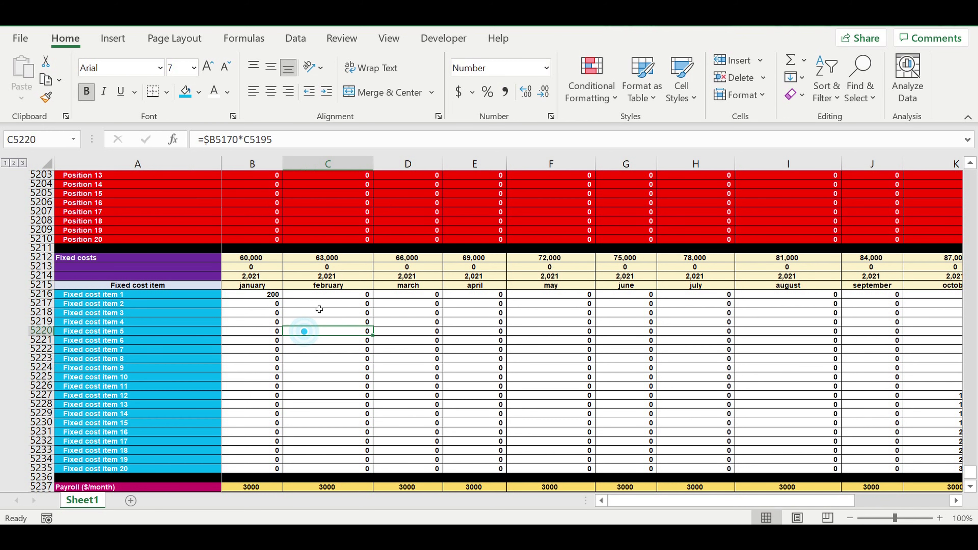
{"action": "left_click", "coordinate": [320, 299]}
{"action": "double_click", "coordinate": [319, 299]}
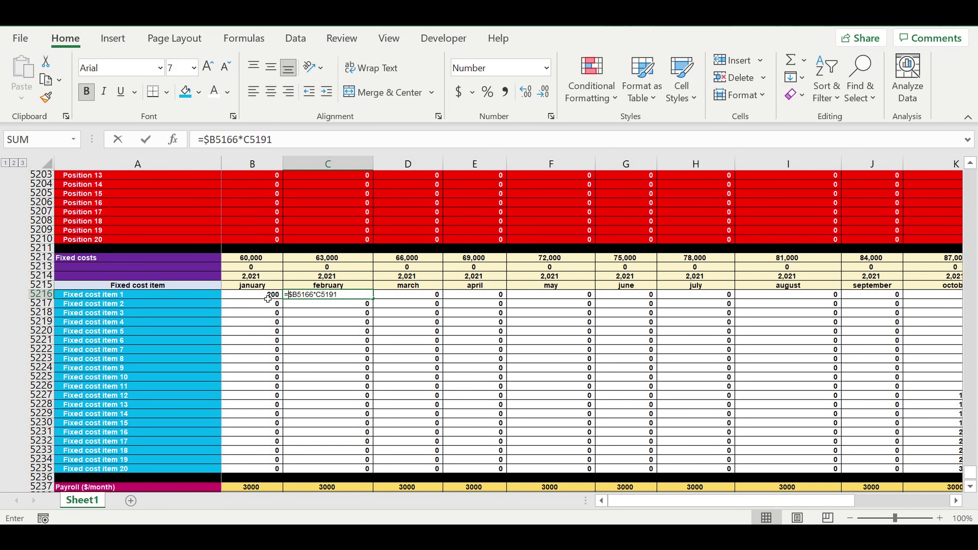
{"action": "key", "text": "BackSpace"}
{"action": "key", "text": "BackSpace"}
{"action": "key", "text": "BackSpace"}
{"action": "key", "text": "BackSpace"}
{"action": "key", "text": "BackSpace"}
{"action": "key", "text": "BackSpace"}
{"action": "key", "text": "BackSpace"}
{"action": "key", "text": "BackSpace"}
{"action": "key", "text": "BackSpace"}
{"action": "key", "text": "BackSpace"}
{"action": "key", "text": "BackSpace"}
{"action": "key", "text": "BackSpace"}
{"action": "left_click", "coordinate": [255, 297]}
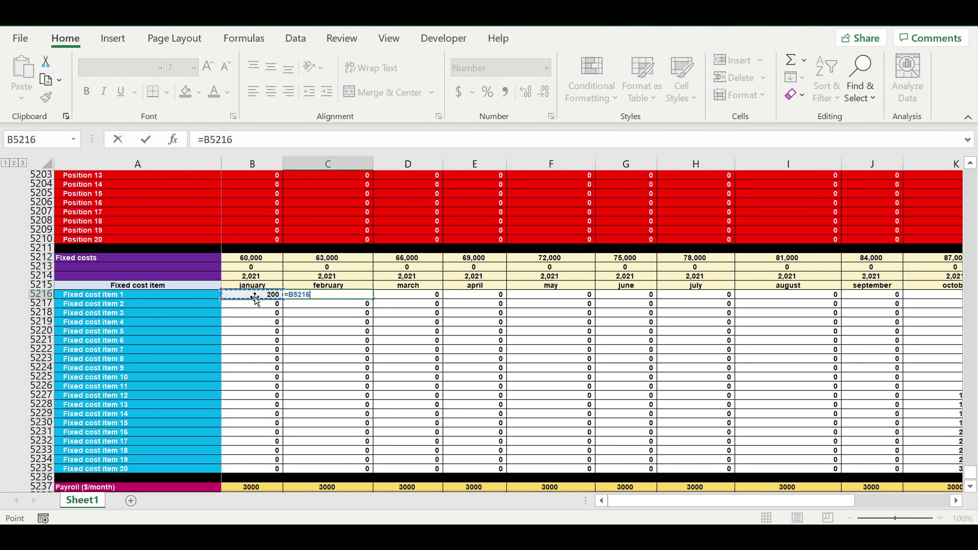
{"action": "type", "text": "+20"}
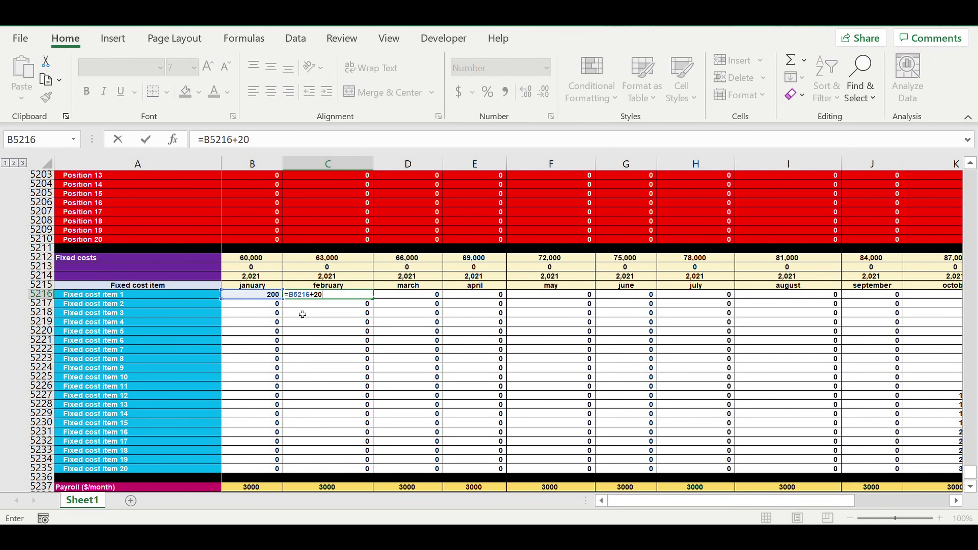
{"action": "left_click", "coordinate": [302, 312]}
Step: Set item 2's January amount to =B5216+5
{"action": "left_click", "coordinate": [344, 295]}
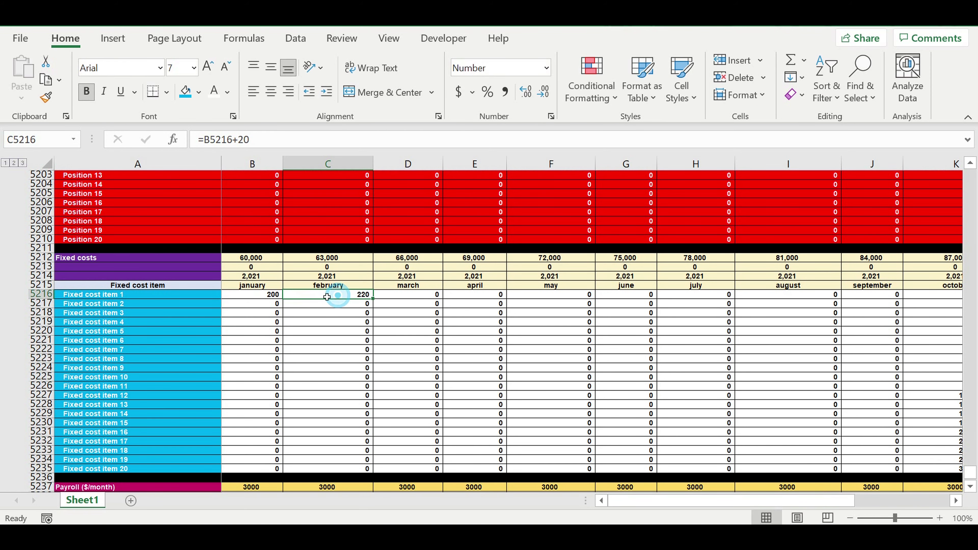
{"action": "left_click", "coordinate": [256, 297]}
{"action": "left_click", "coordinate": [259, 305]}
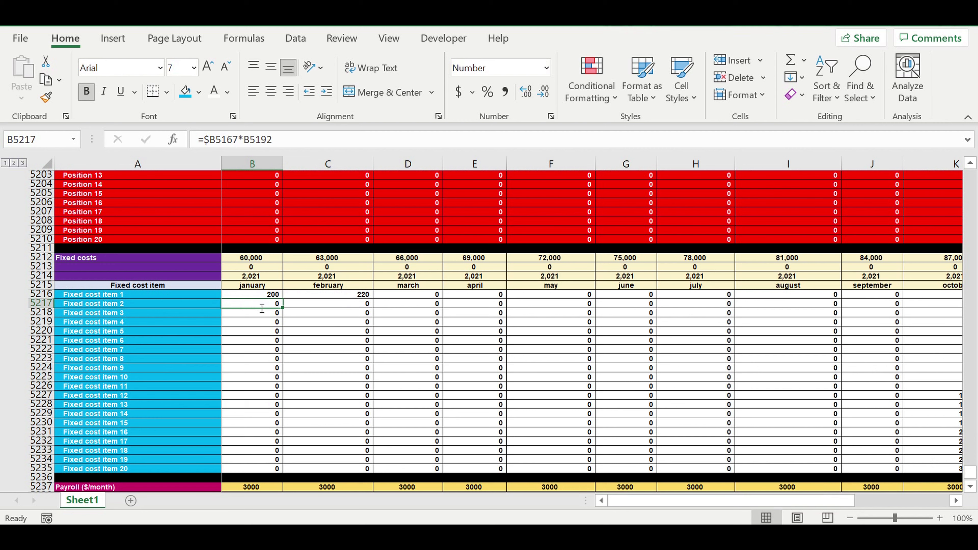
{"action": "type", "text": "="}
{"action": "left_click", "coordinate": [259, 296]}
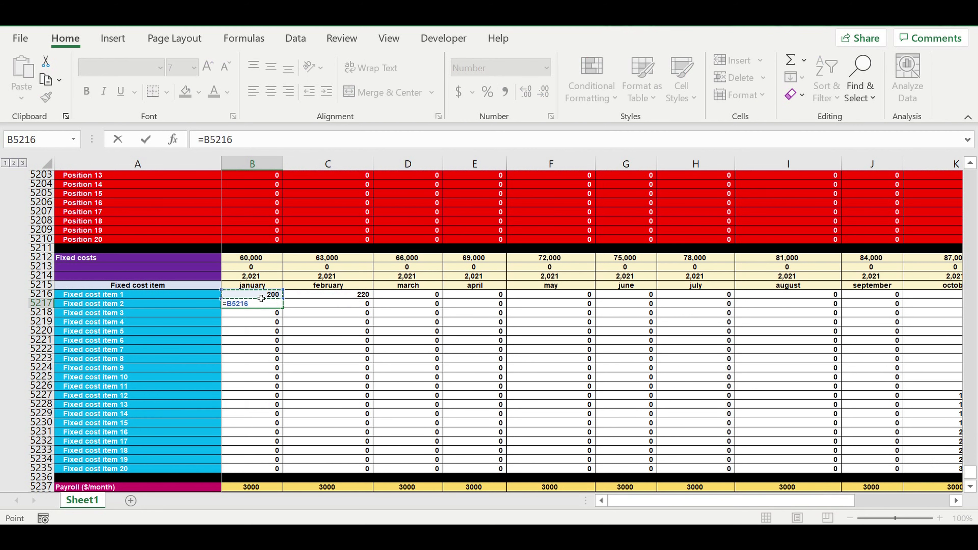
{"action": "type", "text": "+5"}
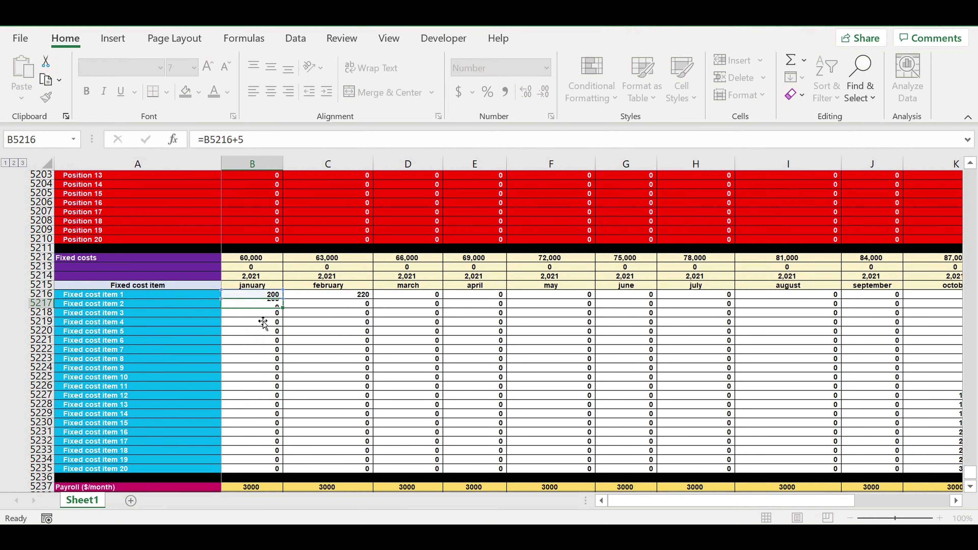
{"action": "left_click", "coordinate": [260, 320]}
Step: Fill the +5 and +20 formulas down to row 5235 and across to column N
{"action": "left_click", "coordinate": [269, 305]}
{"action": "left_click_drag", "start_coordinate": [288, 311], "coordinate": [291, 456]}
{"action": "left_click", "coordinate": [341, 294]}
{"action": "left_click_drag", "start_coordinate": [377, 305], "coordinate": [359, 473]}
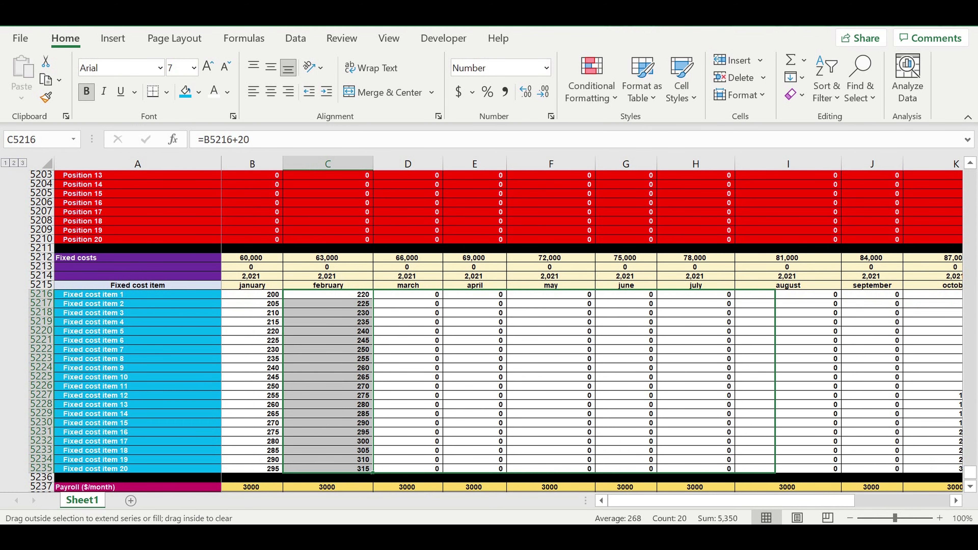
{"action": "scroll", "coordinate": [803, 383], "scroll_direction": "right", "scroll_amount": 6}
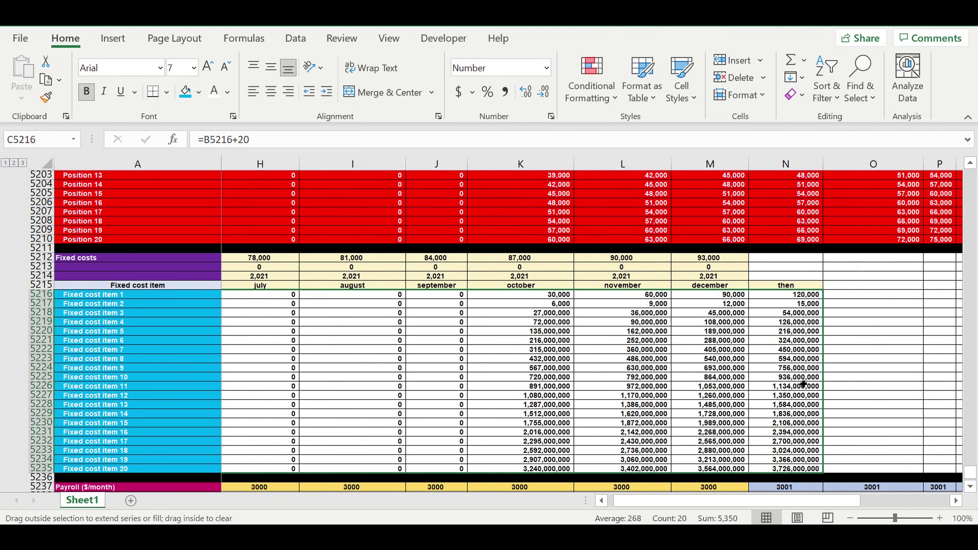
{"action": "left_click", "coordinate": [867, 360]}
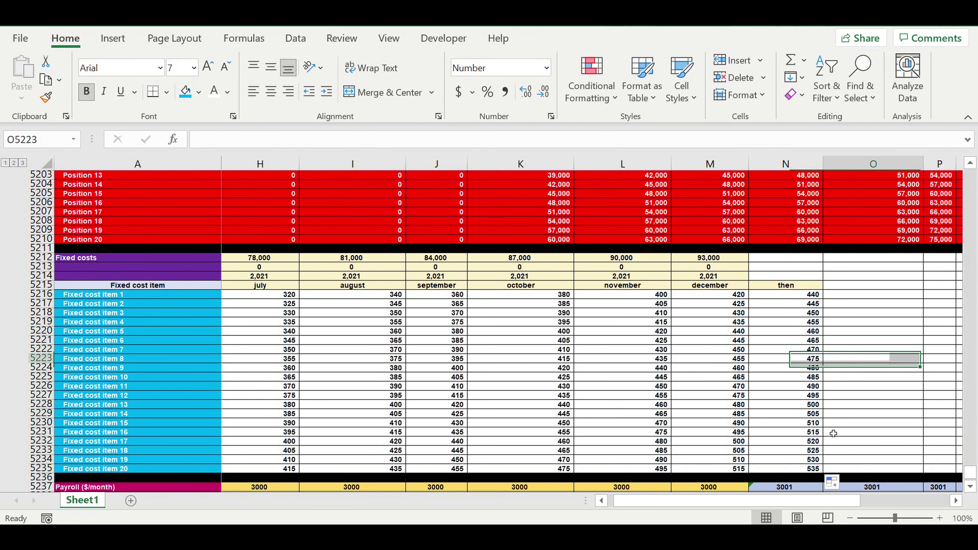
{"action": "left_click_drag", "start_coordinate": [808, 469], "coordinate": [264, 302]}
Step: Convert grid B5216:N5235 to plain values with Paste Values, then select item names A5216:A5234
{"action": "right_click", "coordinate": [265, 301]}
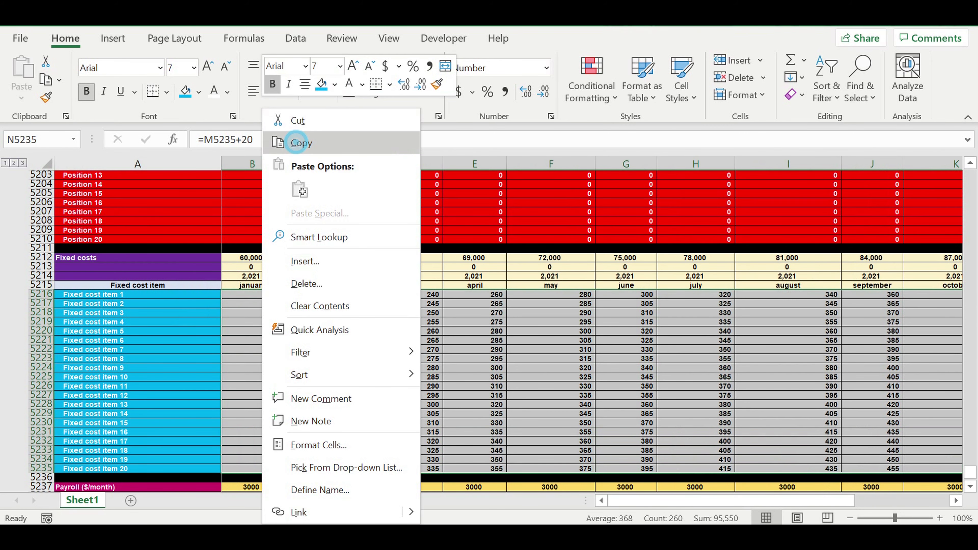
{"action": "left_click", "coordinate": [297, 143]}
{"action": "right_click", "coordinate": [249, 317]}
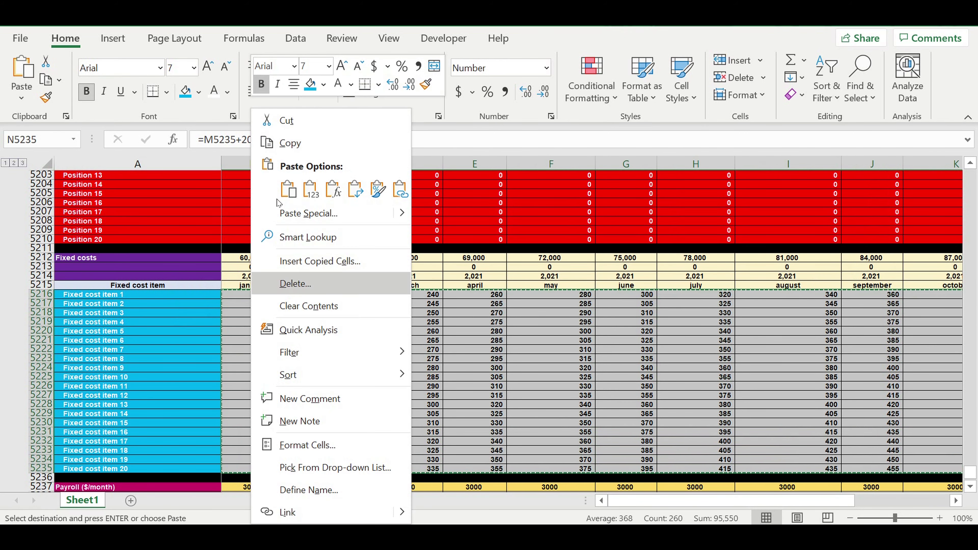
{"action": "left_click", "coordinate": [319, 185]}
{"action": "key", "text": "Escape"}
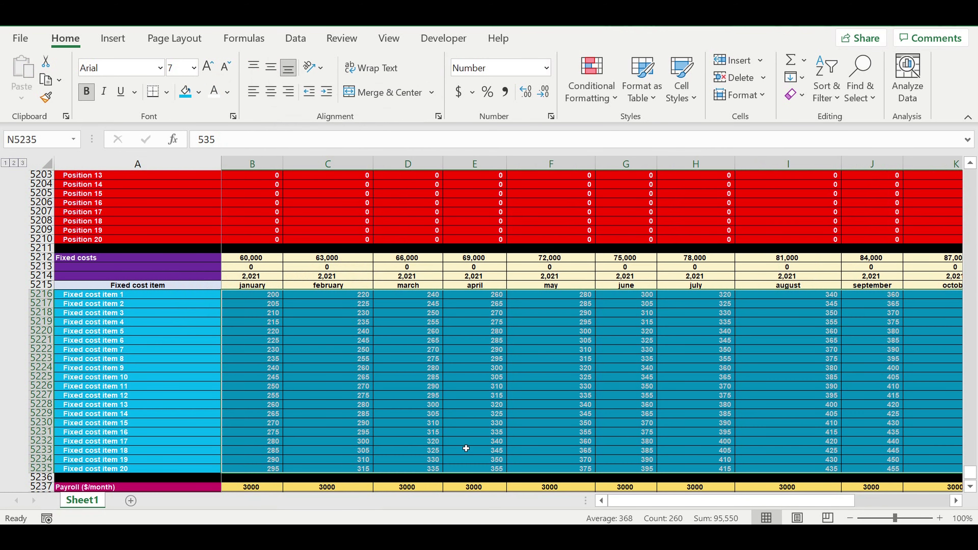
{"action": "left_click", "coordinate": [467, 442]}
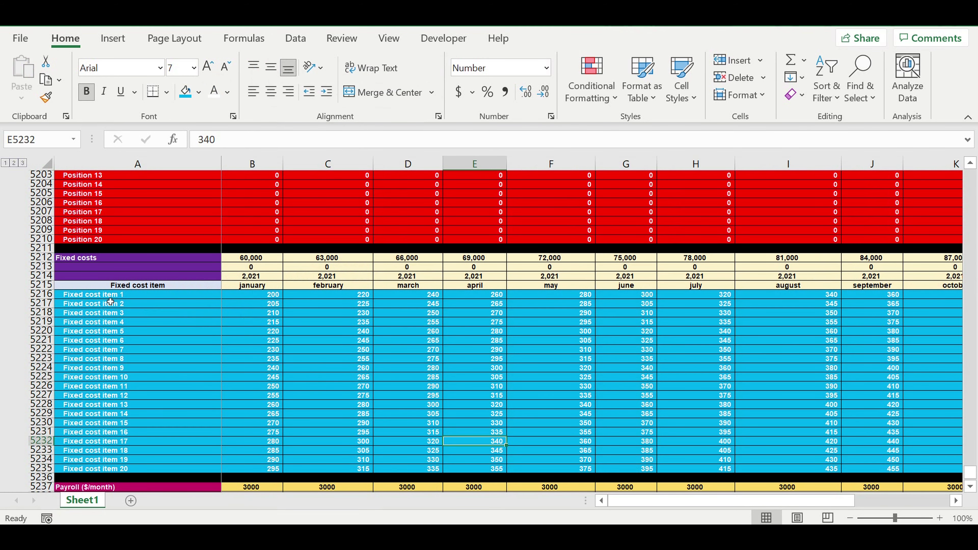
{"action": "left_click_drag", "start_coordinate": [107, 296], "coordinate": [106, 464]}
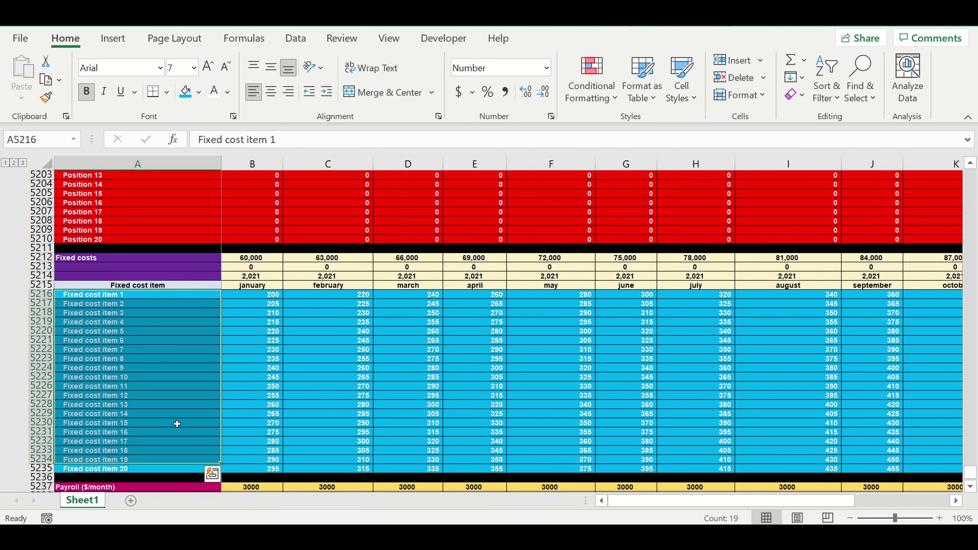
Step: Link B5212 to Payroll header =B5164 and fill it down to B5215
{"action": "left_click", "coordinate": [251, 257]}
{"action": "type", "text": "="}
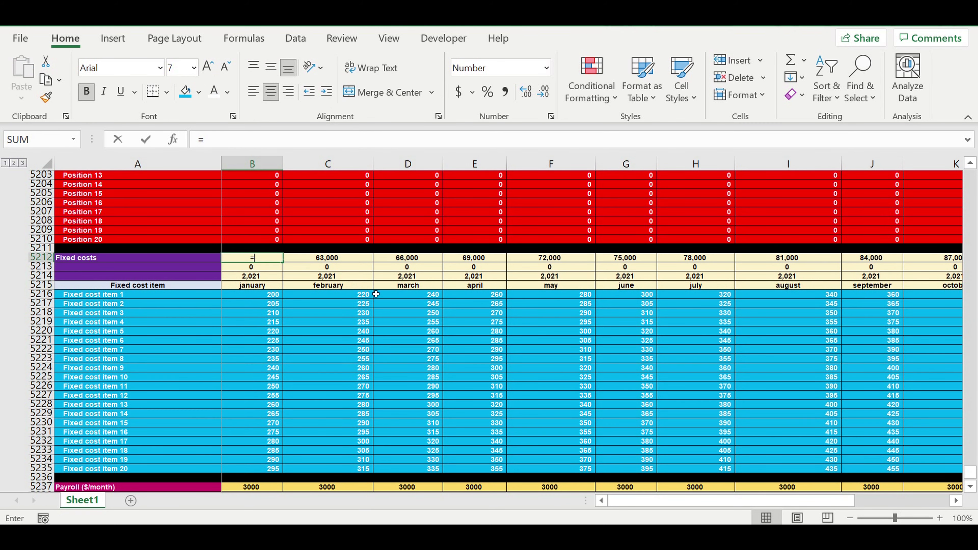
{"action": "scroll", "coordinate": [360, 300], "scroll_direction": "up", "scroll_amount": 2}
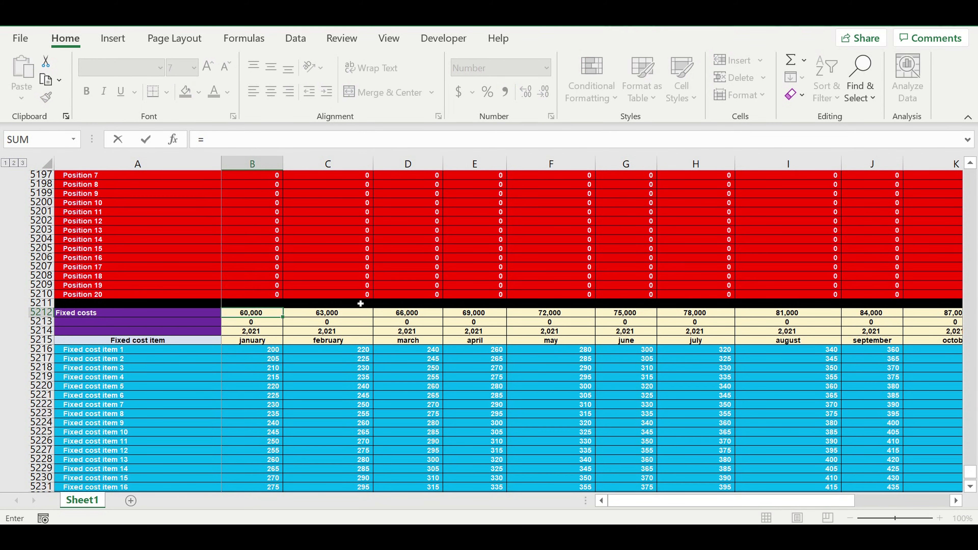
{"action": "scroll", "coordinate": [360, 304], "scroll_direction": "up", "scroll_amount": 14}
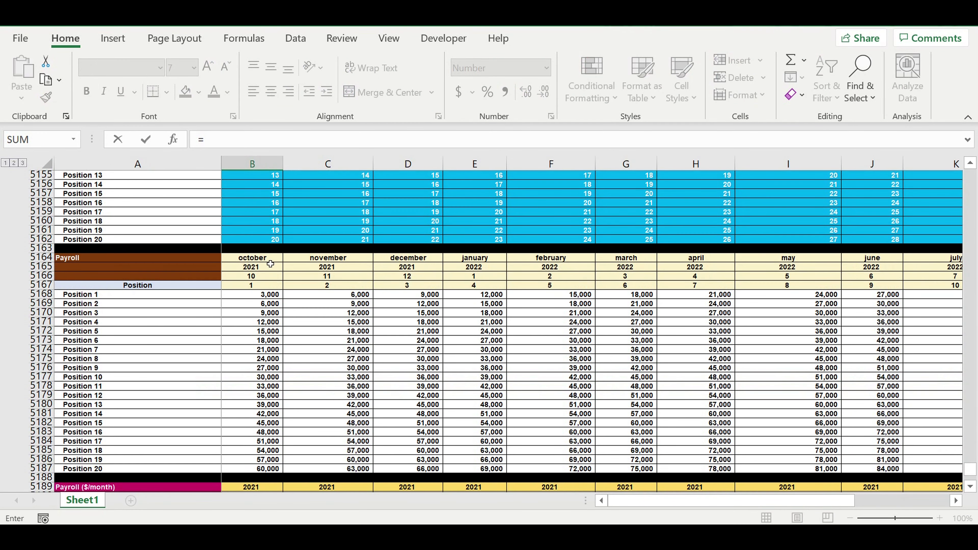
{"action": "left_click", "coordinate": [252, 257]}
{"action": "key", "text": "Return"}
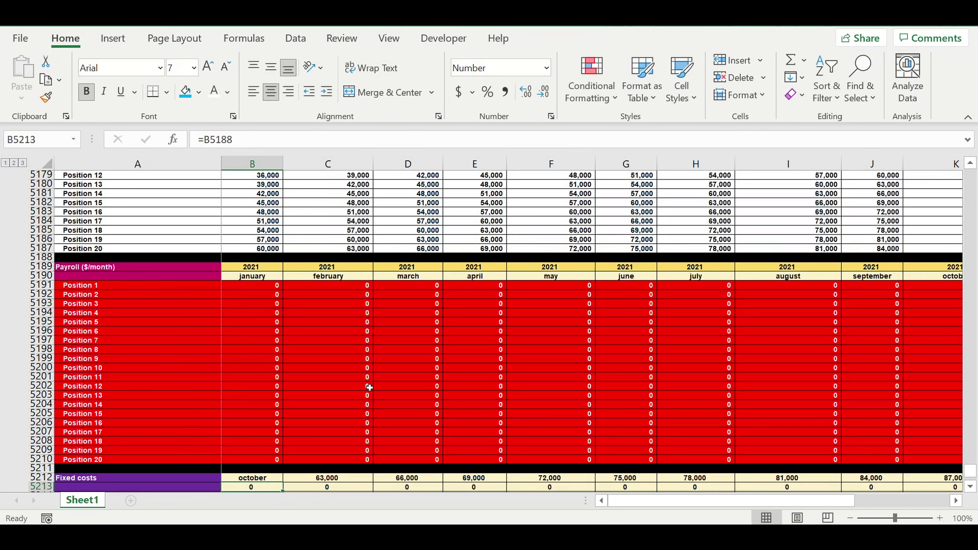
{"action": "scroll", "coordinate": [369, 404], "scroll_direction": "down", "scroll_amount": 3}
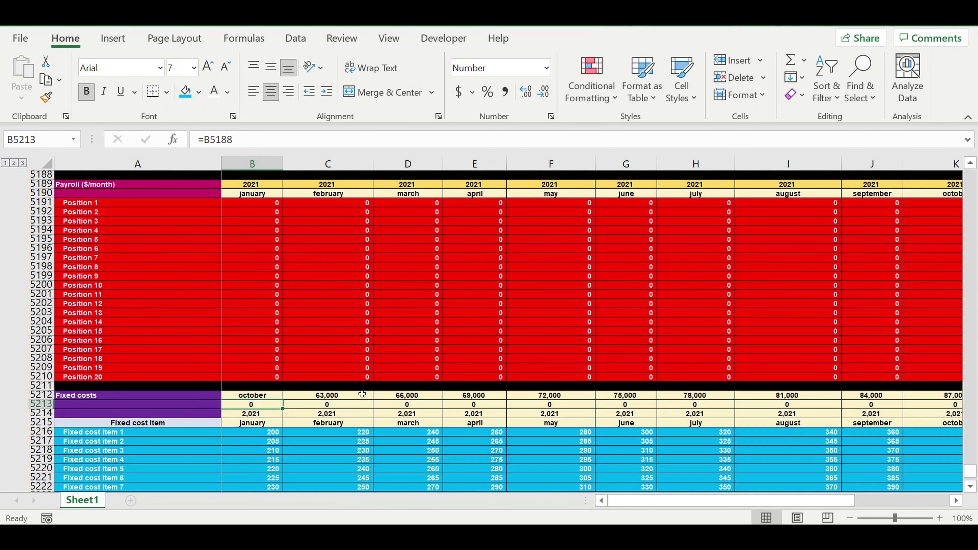
{"action": "left_click", "coordinate": [257, 396]}
{"action": "left_click_drag", "start_coordinate": [284, 404], "coordinate": [279, 421]}
Step: Remove the 1000 separator from year cell B5213 and extend headers toward column M
{"action": "left_click", "coordinate": [265, 405]}
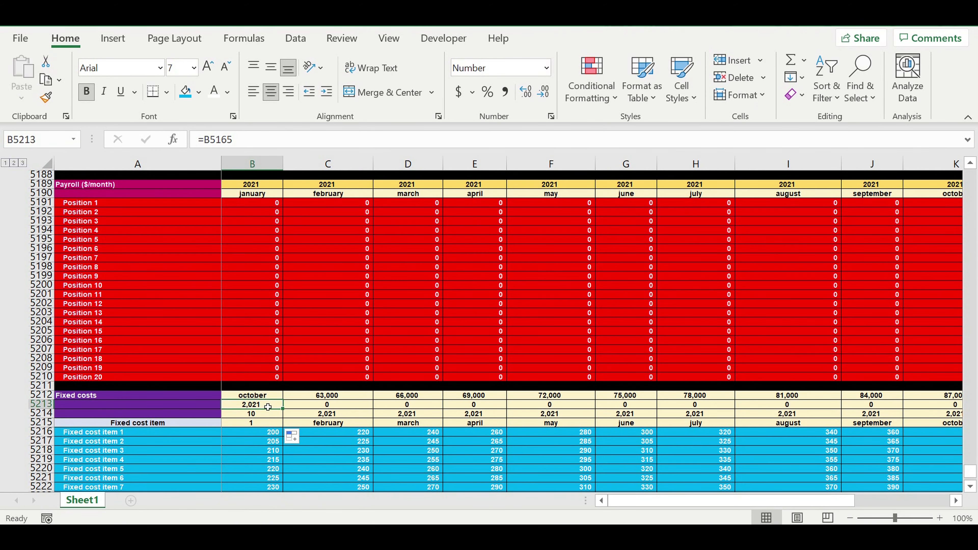
{"action": "right_click", "coordinate": [265, 405]}
{"action": "left_click", "coordinate": [319, 438]}
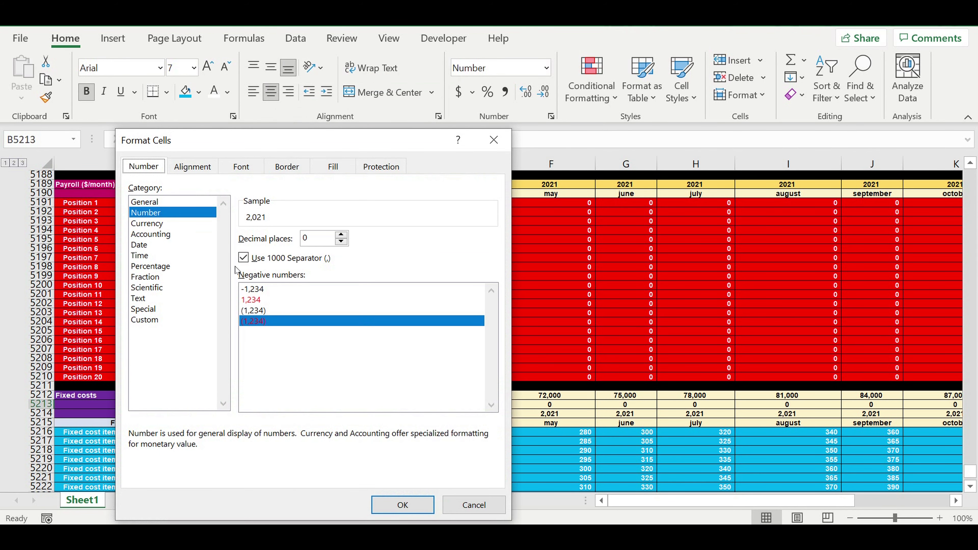
{"action": "left_click", "coordinate": [243, 257]}
{"action": "left_click", "coordinate": [400, 503]}
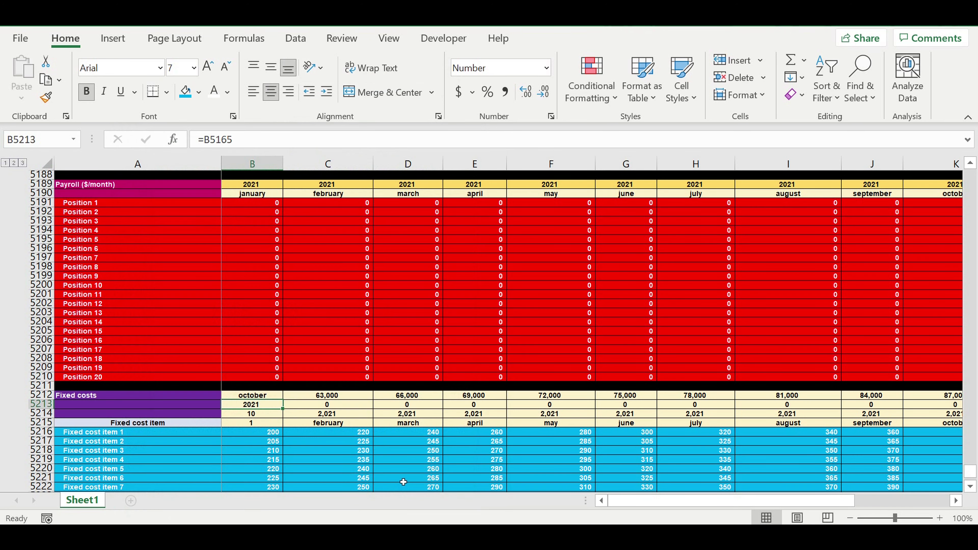
{"action": "scroll", "coordinate": [328, 369], "scroll_direction": "down", "scroll_amount": 5}
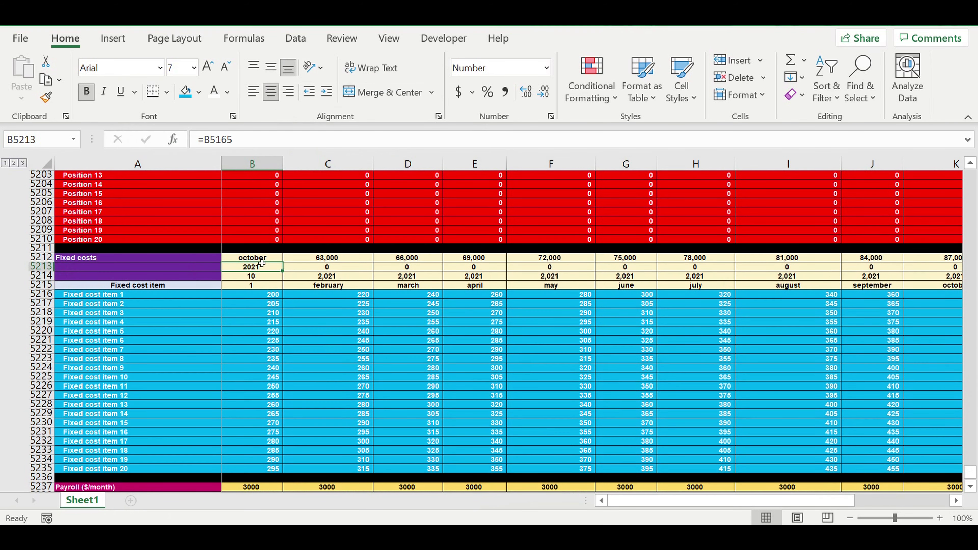
{"action": "left_click_drag", "start_coordinate": [262, 260], "coordinate": [710, 279]}
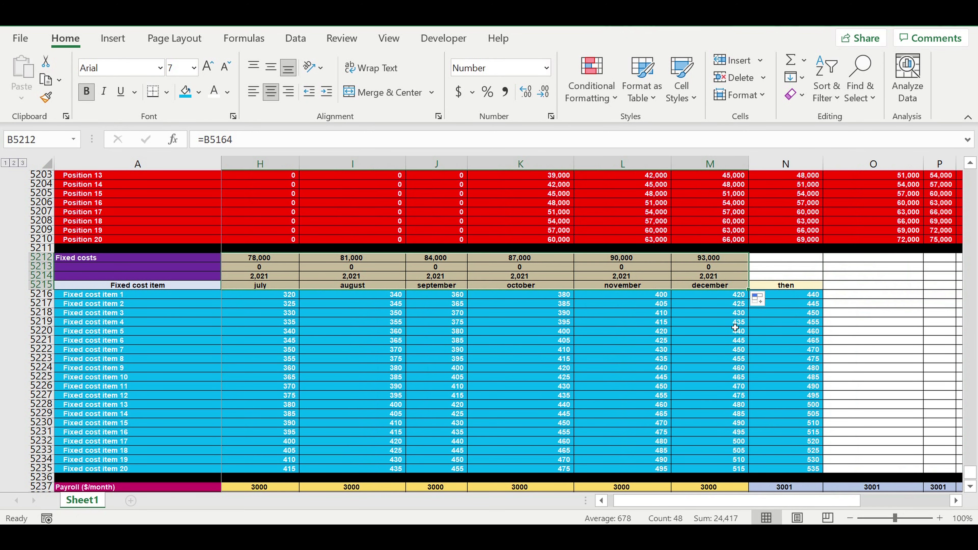
Step: Confirm the Fixed costs headers span october 2021 to september 2022, numbered 1 to 12
{"action": "left_click", "coordinate": [708, 334]}
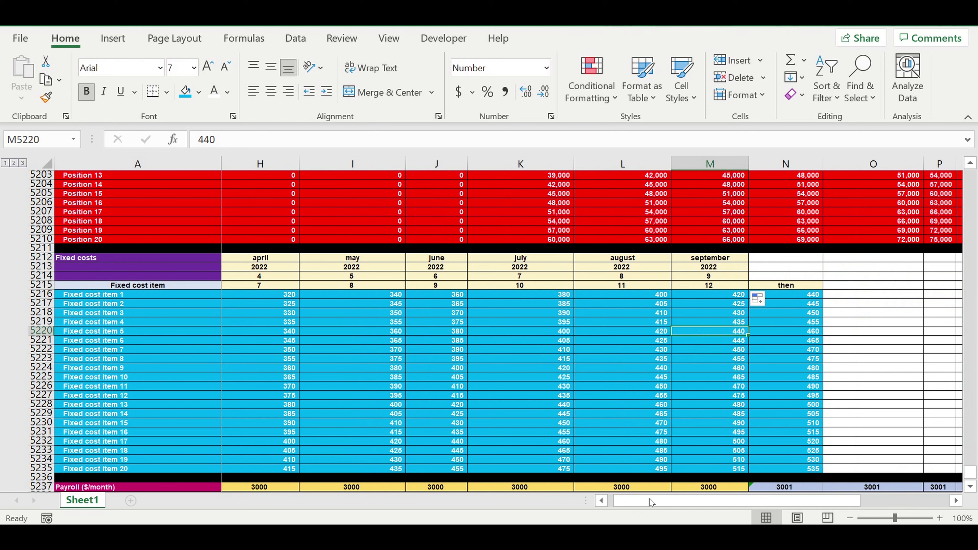
{"action": "left_click_drag", "start_coordinate": [652, 503], "coordinate": [528, 498]}
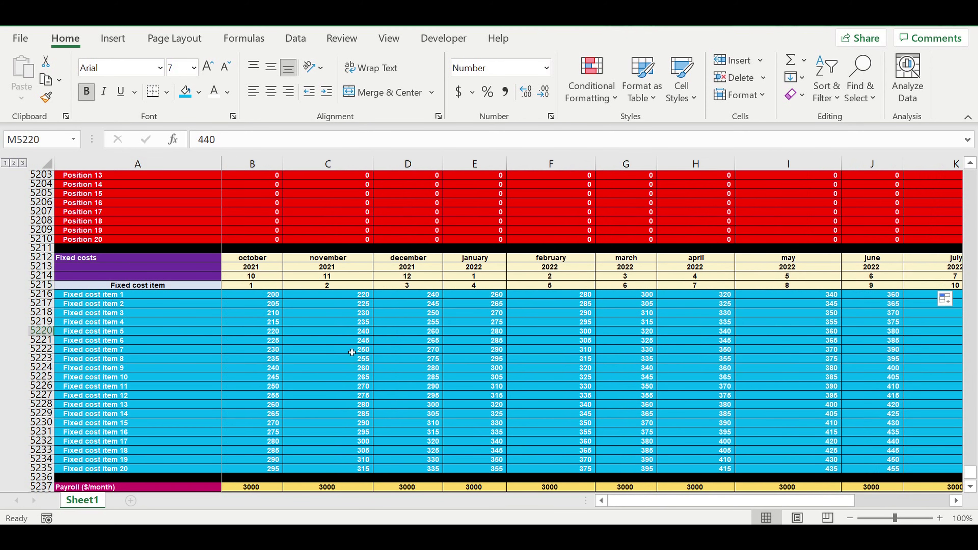
{"action": "left_click", "coordinate": [351, 353]}
{"action": "scroll", "coordinate": [356, 349], "scroll_direction": "down", "scroll_amount": 3}
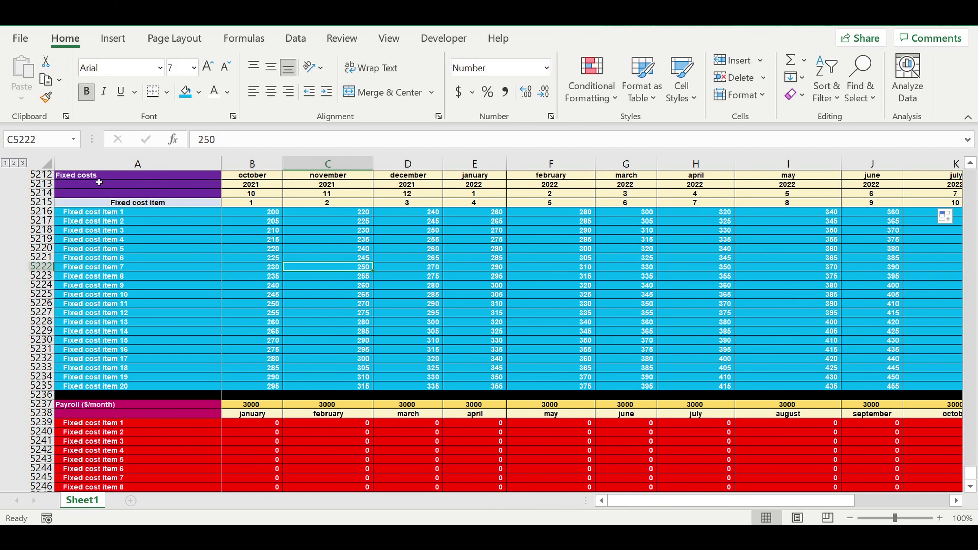
Step: Retitle the lower block from 'Payroll ($/month)' to 'Fixed costs ($/month)'
{"action": "left_click", "coordinate": [90, 405]}
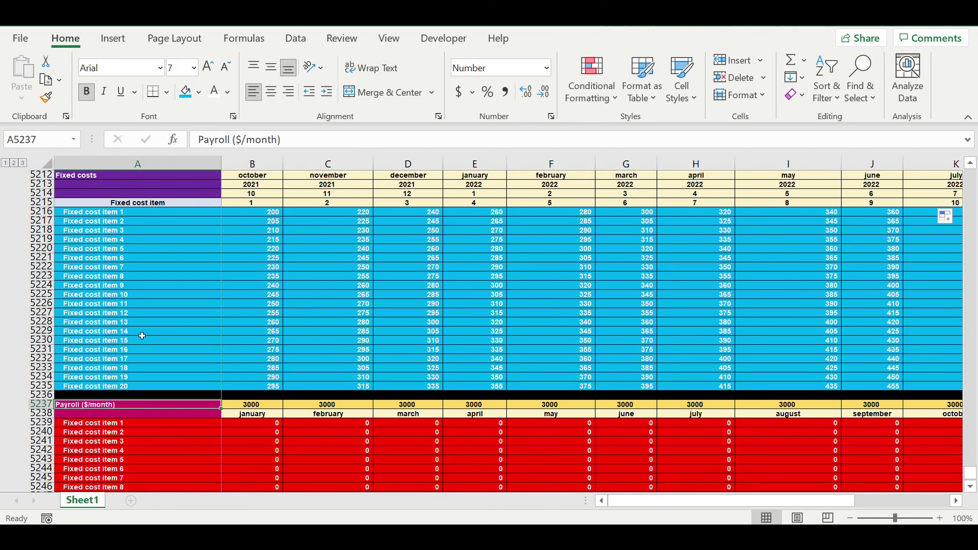
{"action": "left_click", "coordinate": [96, 176]}
{"action": "left_click_drag", "start_coordinate": [261, 139], "coordinate": [197, 139]}
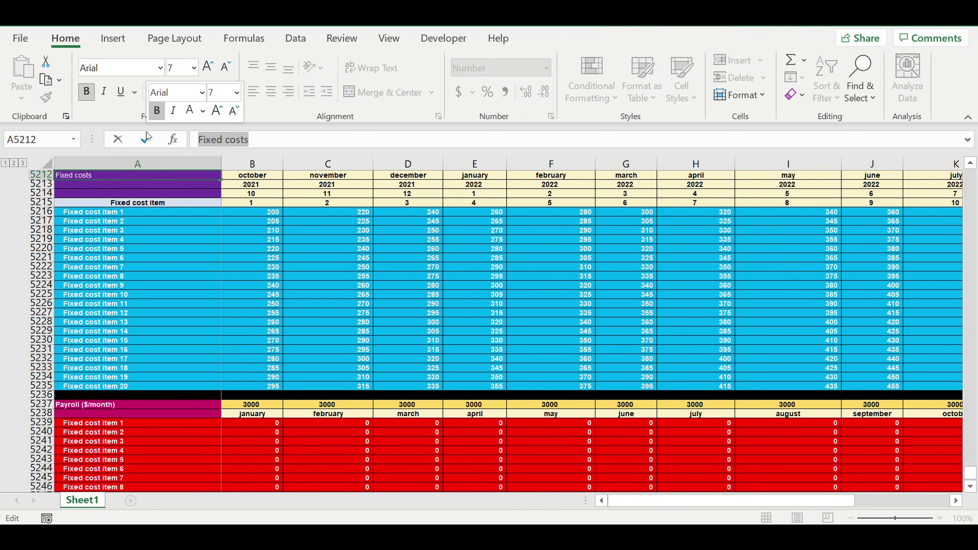
{"action": "key", "text": "ctrl+c"}
{"action": "key", "text": "Return"}
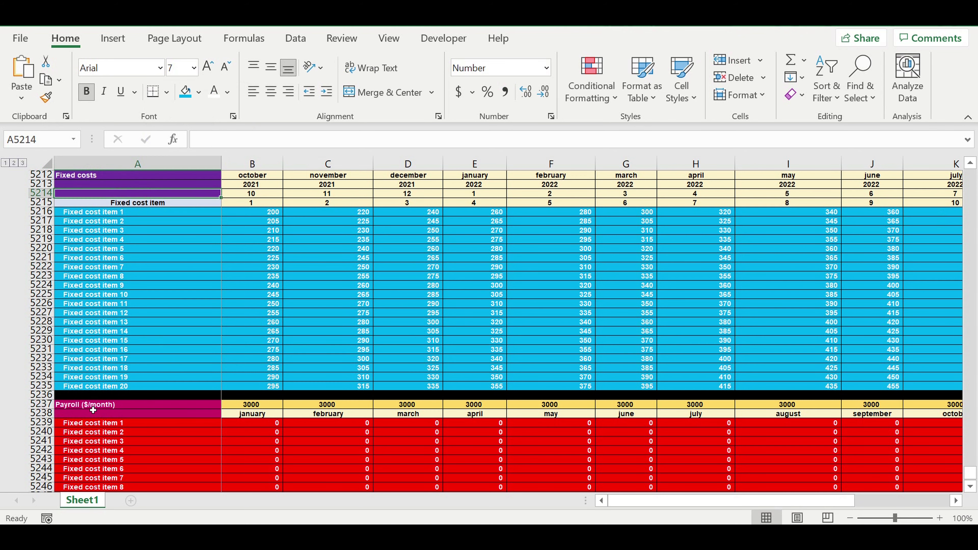
{"action": "left_click", "coordinate": [92, 406]}
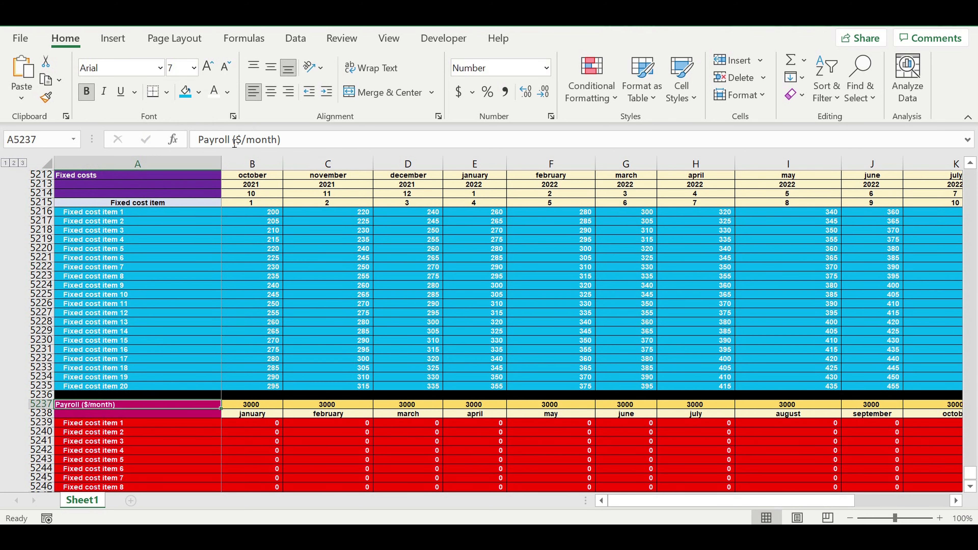
{"action": "double_click", "coordinate": [216, 140]}
{"action": "key", "text": "ctrl+v"}
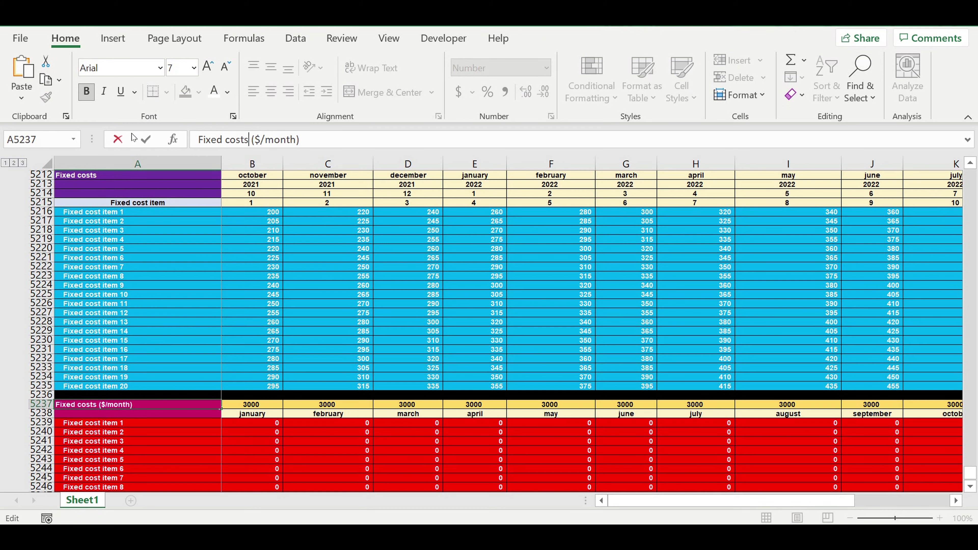
{"action": "key", "text": "Return"}
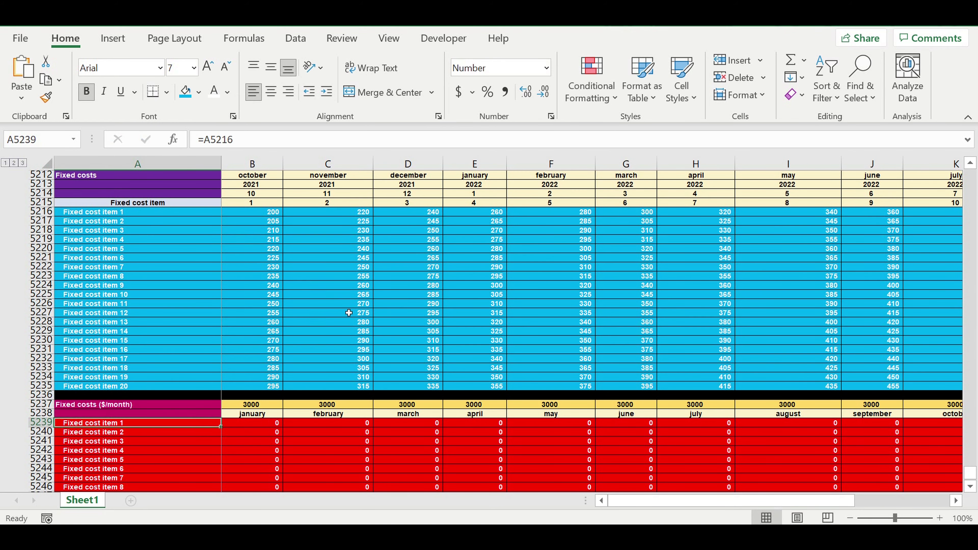
Step: Link header B5237 to the Payroll year with =B5189
{"action": "scroll", "coordinate": [348, 313], "scroll_direction": "down", "scroll_amount": 3}
{"action": "left_click", "coordinate": [308, 361]}
{"action": "left_click", "coordinate": [252, 323]}
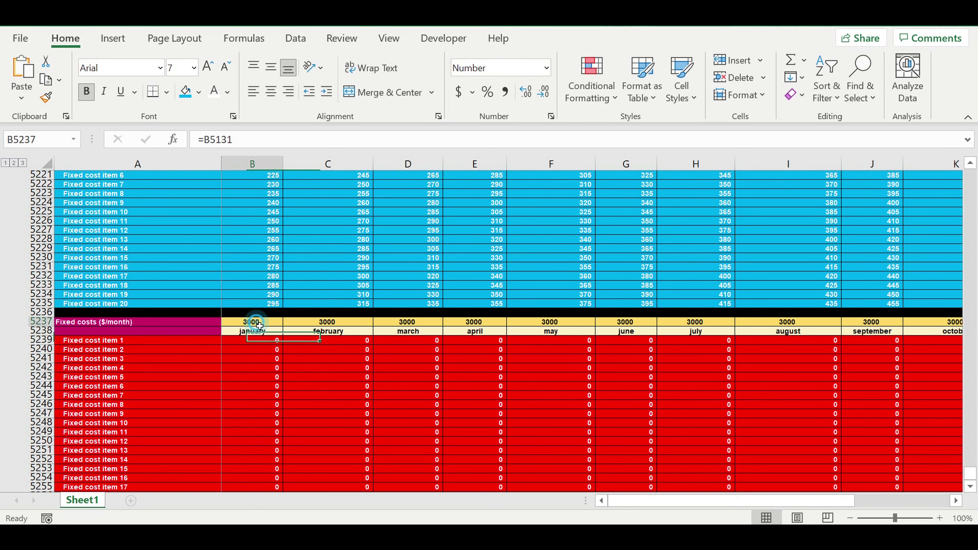
{"action": "type", "text": "="}
{"action": "scroll", "coordinate": [310, 320], "scroll_direction": "up", "scroll_amount": 13}
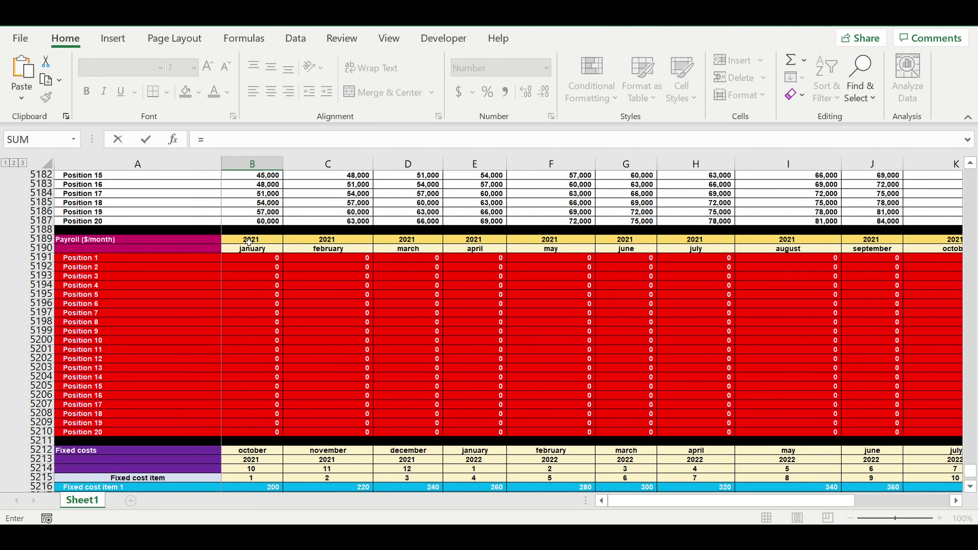
{"action": "left_click", "coordinate": [249, 242]}
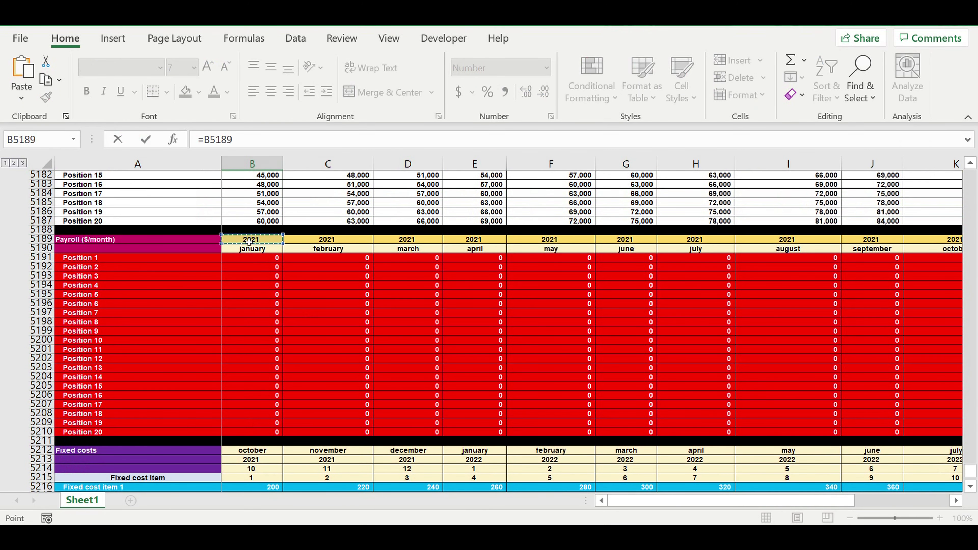
{"action": "key", "text": "Return"}
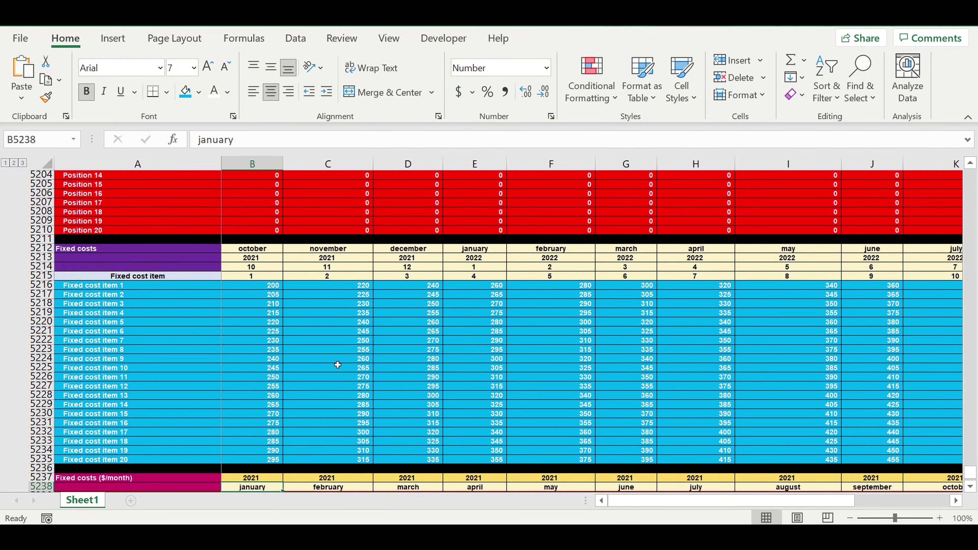
Step: Fill label cells A5237:A5238 dark orange
{"action": "scroll", "coordinate": [338, 365], "scroll_direction": "down", "scroll_amount": 4}
{"action": "left_click_drag", "start_coordinate": [189, 370], "coordinate": [189, 379]}
{"action": "left_click", "coordinate": [199, 91]}
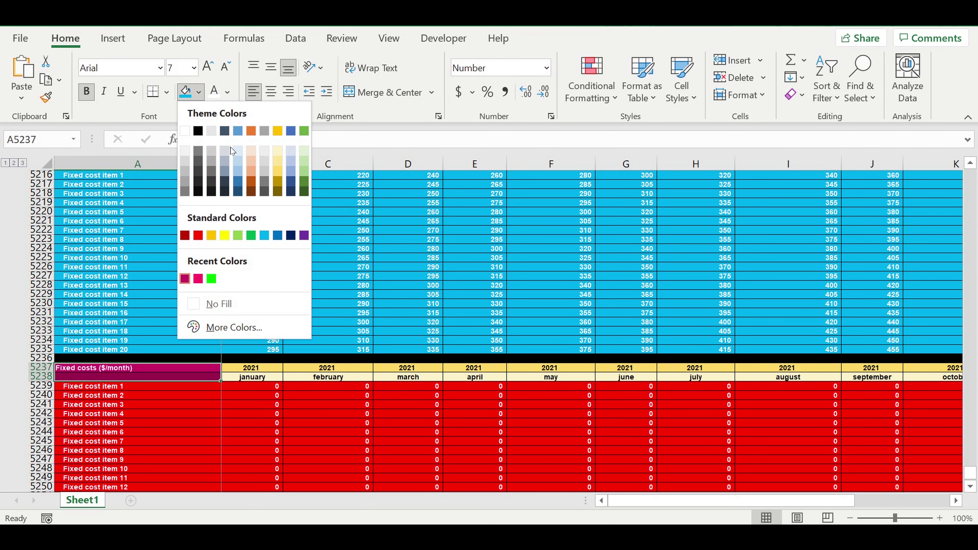
{"action": "left_click", "coordinate": [250, 180]}
{"action": "left_click", "coordinate": [342, 232]}
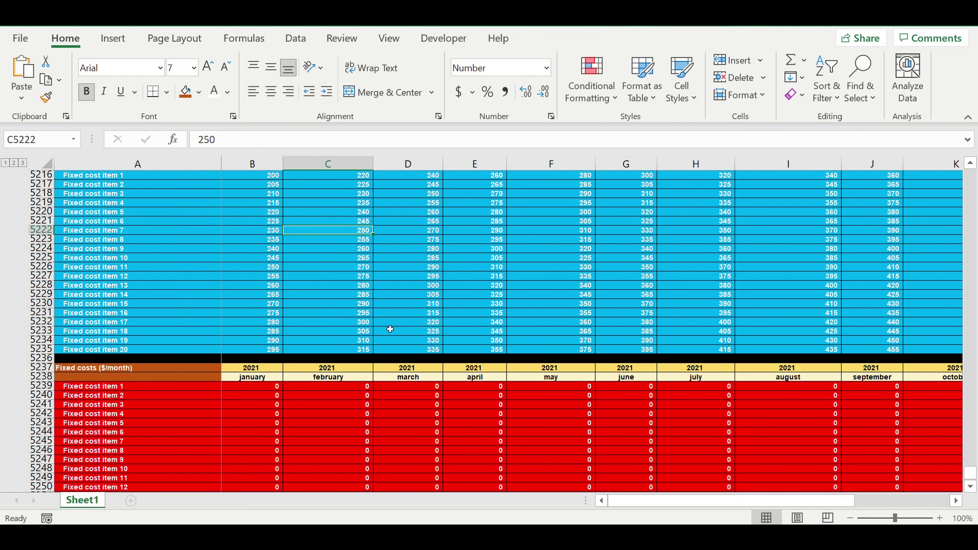
{"action": "scroll", "coordinate": [389, 329], "scroll_direction": "up", "scroll_amount": 3}
{"action": "scroll", "coordinate": [410, 331], "scroll_direction": "down", "scroll_amount": 1}
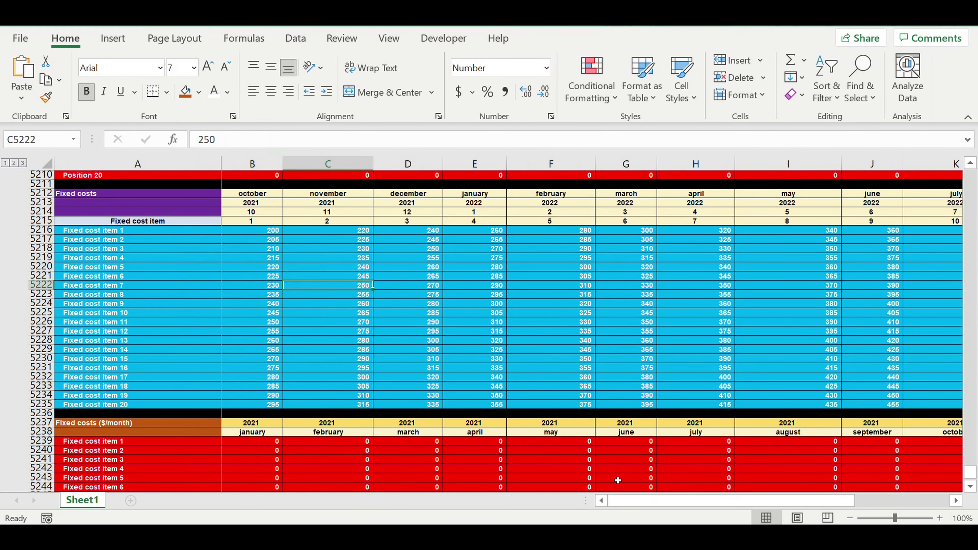
Step: Check the Fixed costs ($/month) formulas from October 2021 through April 2022
{"action": "mouse_move", "coordinate": [643, 508]}
{"action": "left_mouse_down"}
{"action": "mouse_move", "coordinate": [719, 508]}
{"action": "mouse_move", "coordinate": [624, 504]}
{"action": "left_mouse_up"}
{"action": "scroll", "coordinate": [614, 445], "scroll_direction": "down", "scroll_amount": 3}
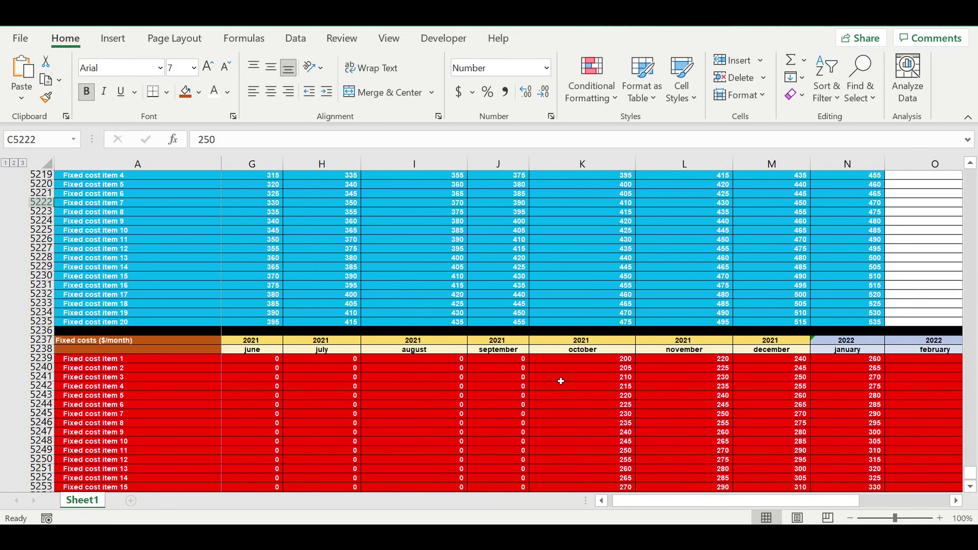
{"action": "left_click_drag", "start_coordinate": [595, 367], "coordinate": [592, 452]}
{"action": "left_click", "coordinate": [695, 360]}
{"action": "left_click", "coordinate": [777, 360]}
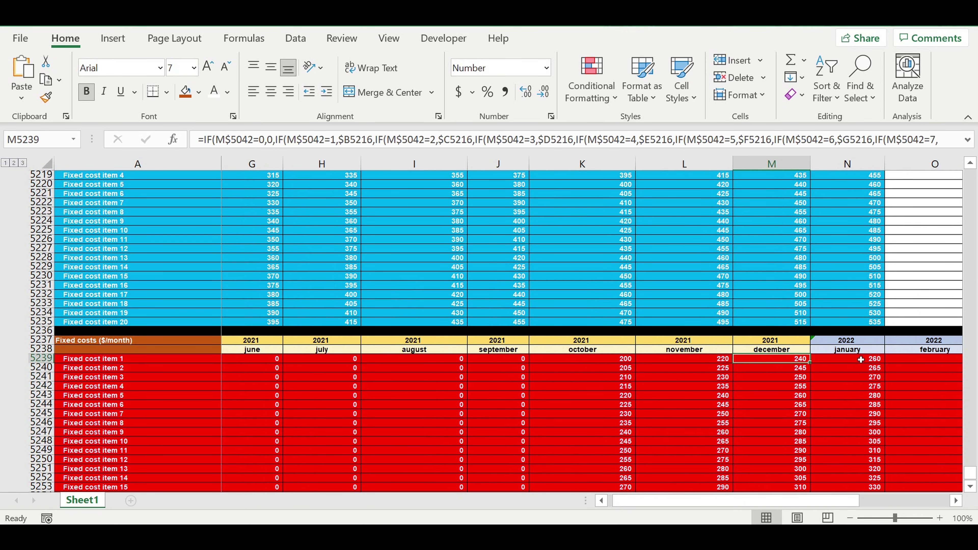
{"action": "left_click", "coordinate": [862, 358]}
{"action": "left_click", "coordinate": [956, 500]}
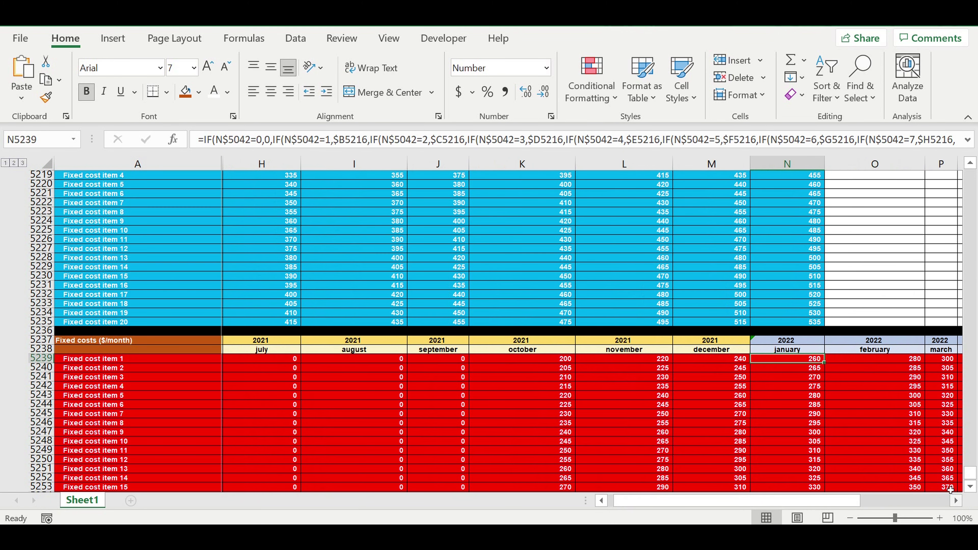
{"action": "left_click", "coordinate": [956, 501]}
{"action": "left_click", "coordinate": [825, 359]}
{"action": "left_click", "coordinate": [861, 360]}
{"action": "left_click", "coordinate": [901, 360]}
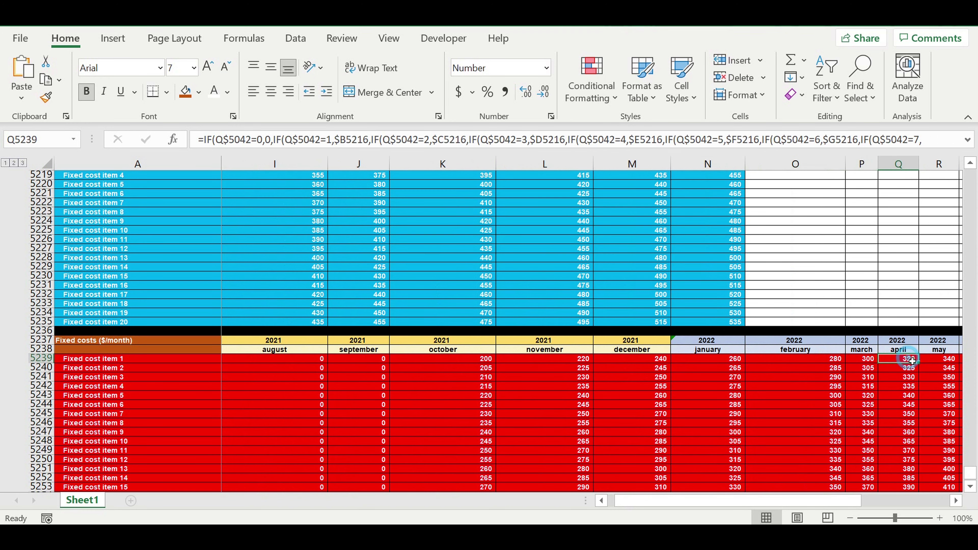
Step: Select October values K5240:K5247, then scroll back to the top of the sheet
{"action": "left_click_drag", "start_coordinate": [713, 500], "coordinate": [672, 500]}
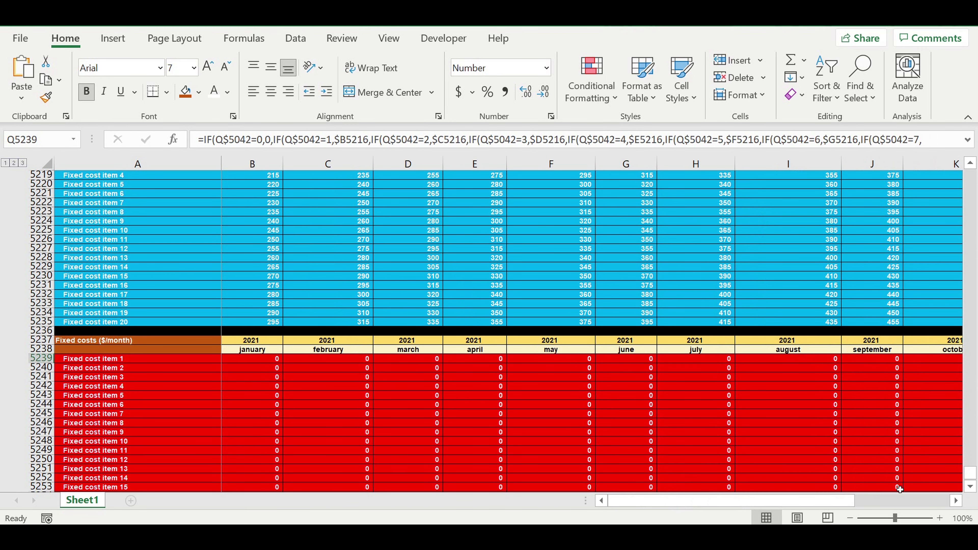
{"action": "left_click", "coordinate": [957, 500]}
{"action": "left_click", "coordinate": [956, 500]}
{"action": "left_click", "coordinate": [956, 501]}
{"action": "left_click", "coordinate": [956, 500]}
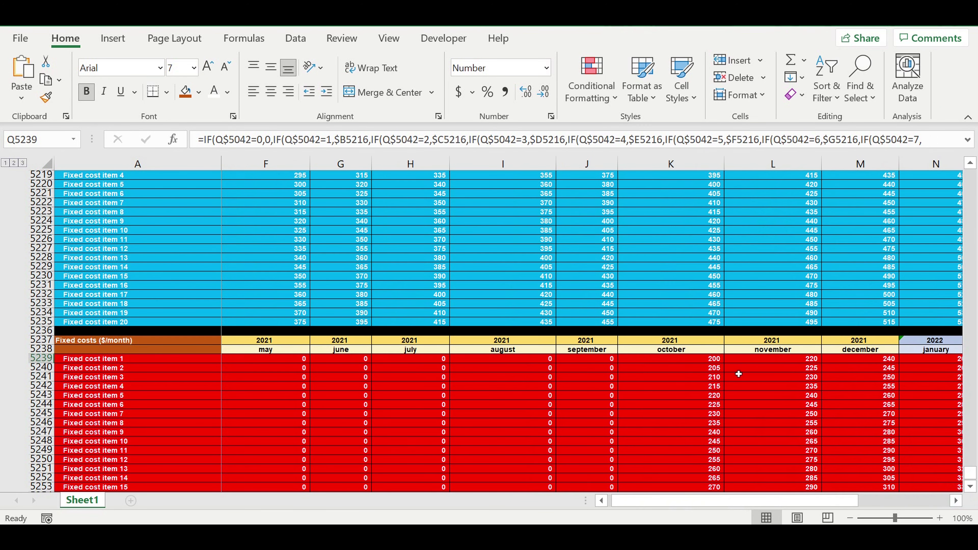
{"action": "left_click_drag", "start_coordinate": [680, 368], "coordinate": [681, 432]}
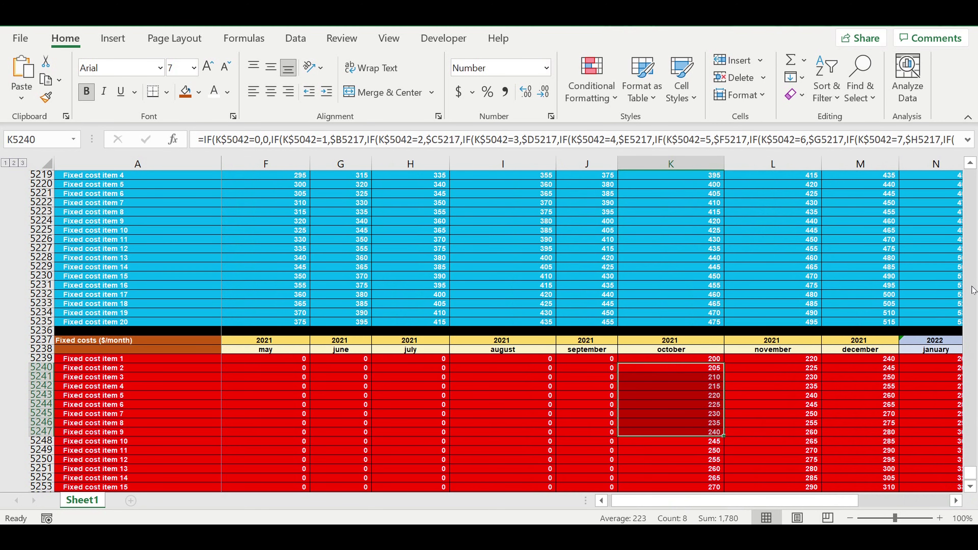
{"action": "left_click_drag", "start_coordinate": [970, 477], "coordinate": [958, 254]}
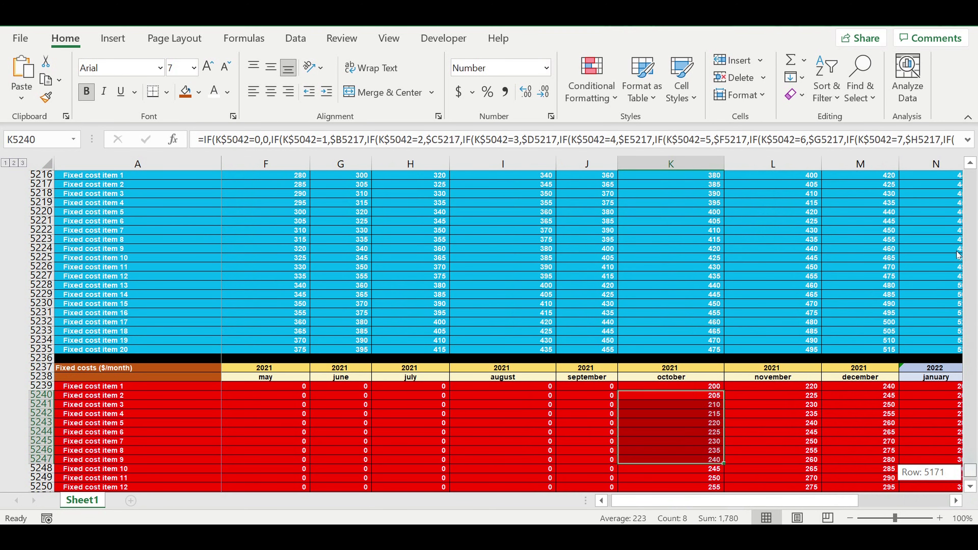
{"action": "left_click_drag", "start_coordinate": [945, 163], "coordinate": [969, 175]}
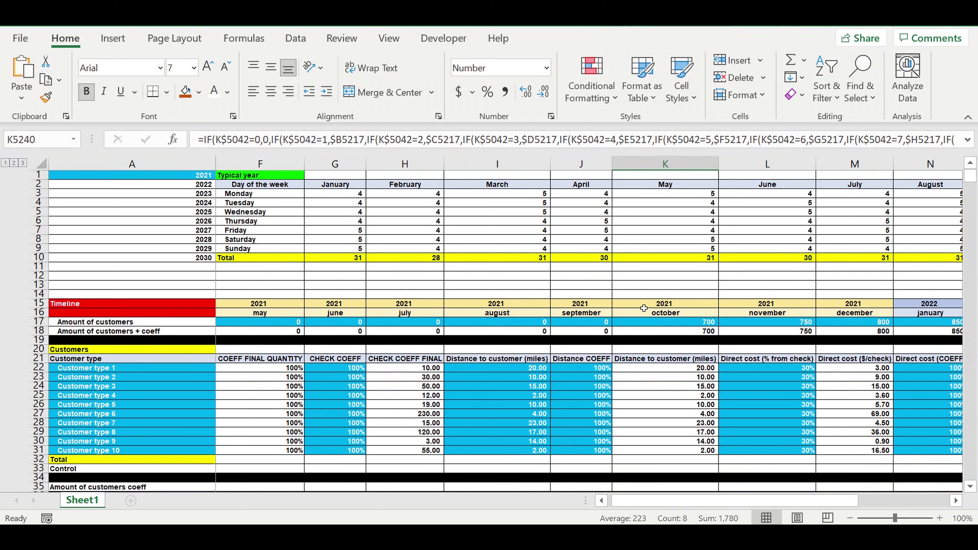
Step: Copy the October customer formula in K17 back to I17, then recalculate so August shows 600 and September 650
{"action": "left_click", "coordinate": [697, 323]}
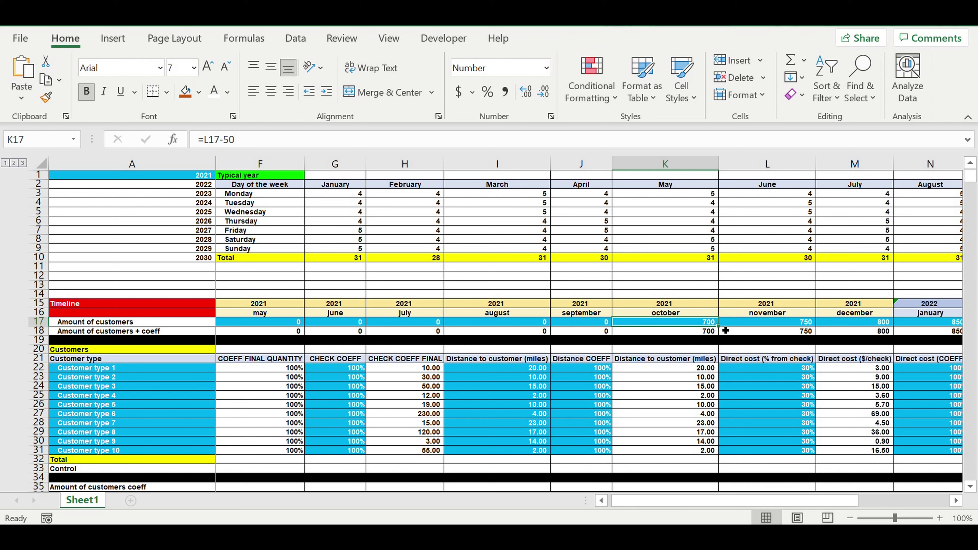
{"action": "left_click_drag", "start_coordinate": [726, 330], "coordinate": [550, 334]}
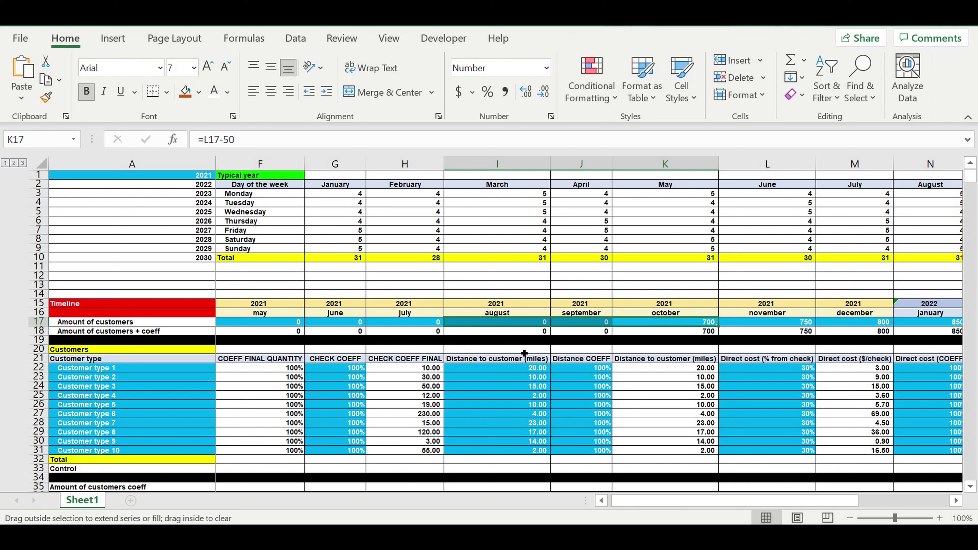
{"action": "left_click_drag", "start_coordinate": [516, 326], "coordinate": [516, 325]}
{"action": "left_click", "coordinate": [513, 387]}
{"action": "left_click", "coordinate": [507, 325]}
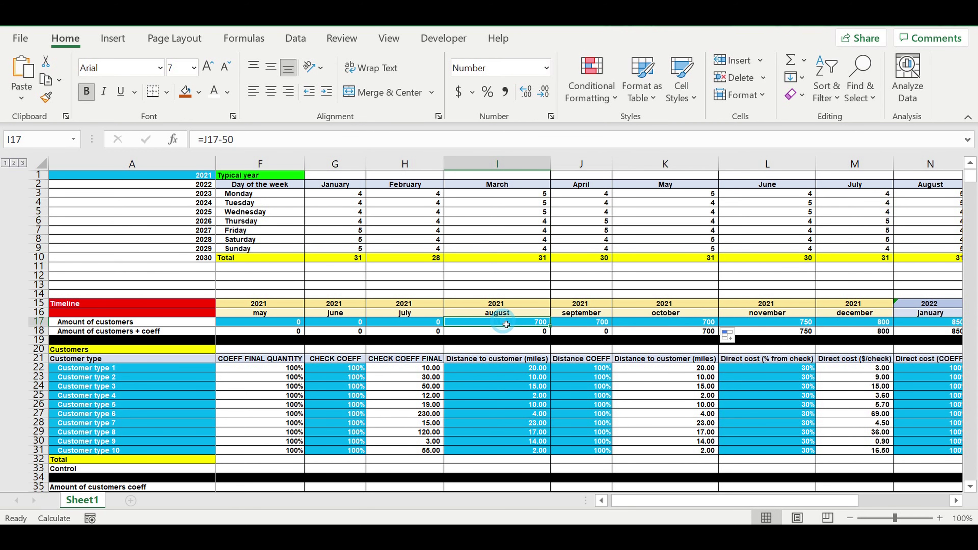
{"action": "key", "text": "F9"}
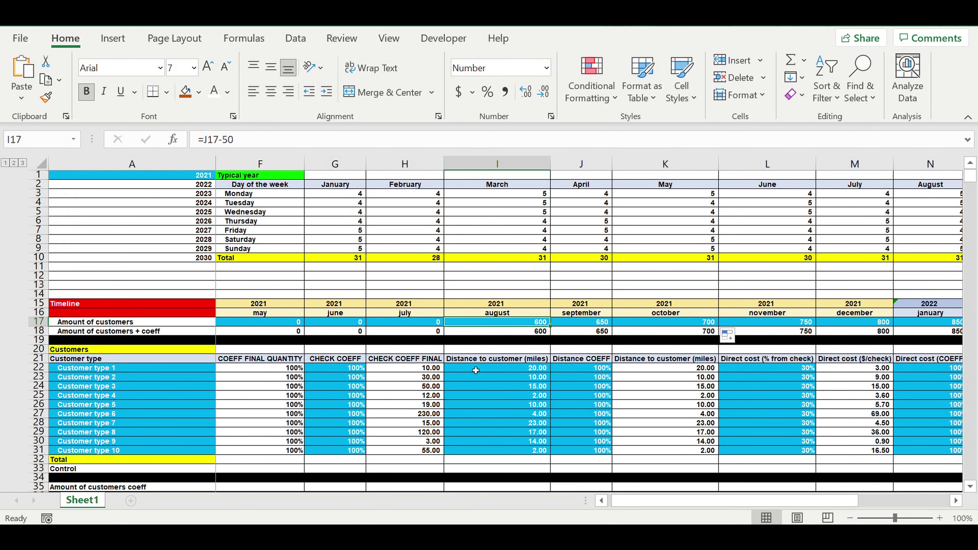
Step: Scroll back down to the Fixed costs tables to see costs now starting in August
{"action": "scroll", "coordinate": [489, 308], "scroll_direction": "down", "scroll_amount": 9}
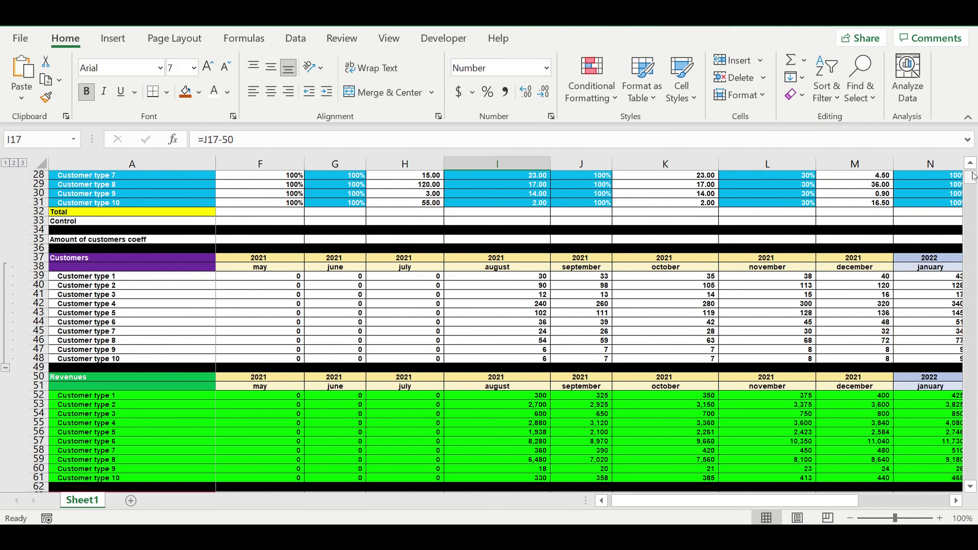
{"action": "left_click_drag", "start_coordinate": [975, 182], "coordinate": [974, 248]}
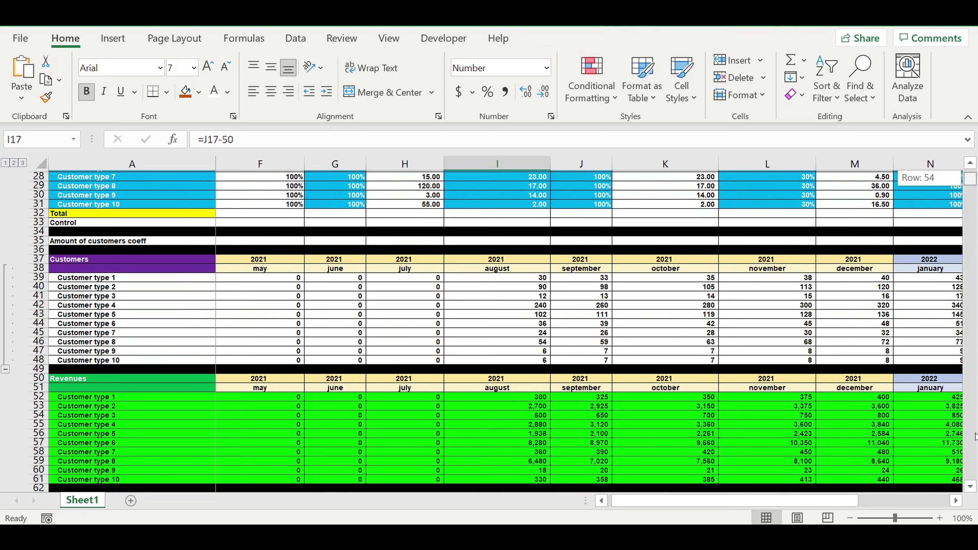
{"action": "left_click_drag", "start_coordinate": [975, 436], "coordinate": [973, 486]}
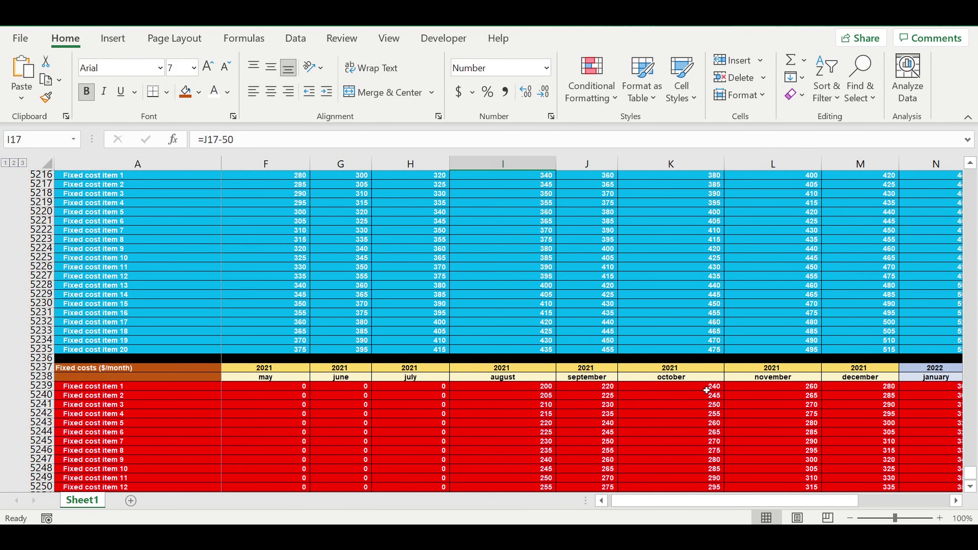
{"action": "scroll", "coordinate": [370, 289], "scroll_direction": "up", "scroll_amount": 2}
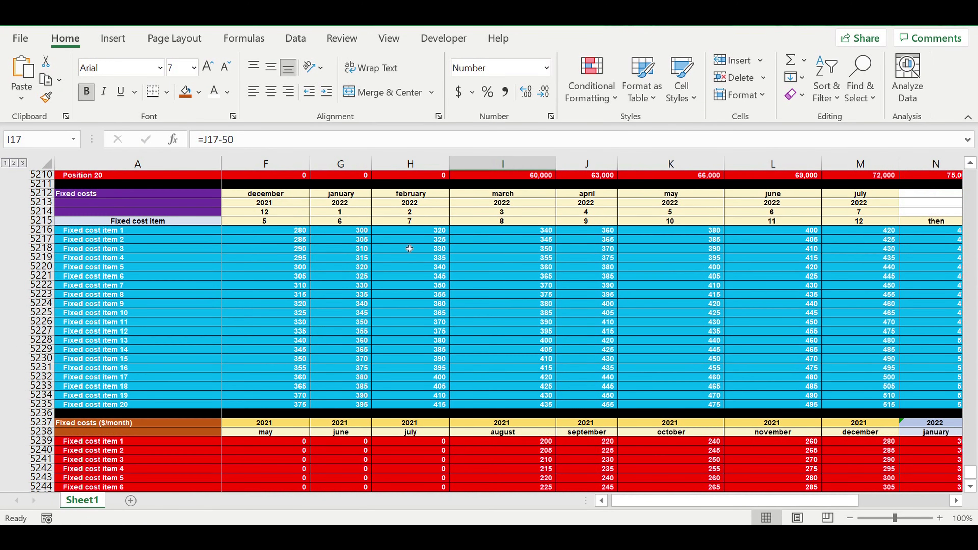
{"action": "left_click_drag", "start_coordinate": [653, 501], "coordinate": [575, 500]}
{"action": "left_click", "coordinate": [250, 193]}
{"action": "left_click_drag", "start_coordinate": [251, 201], "coordinate": [251, 221]}
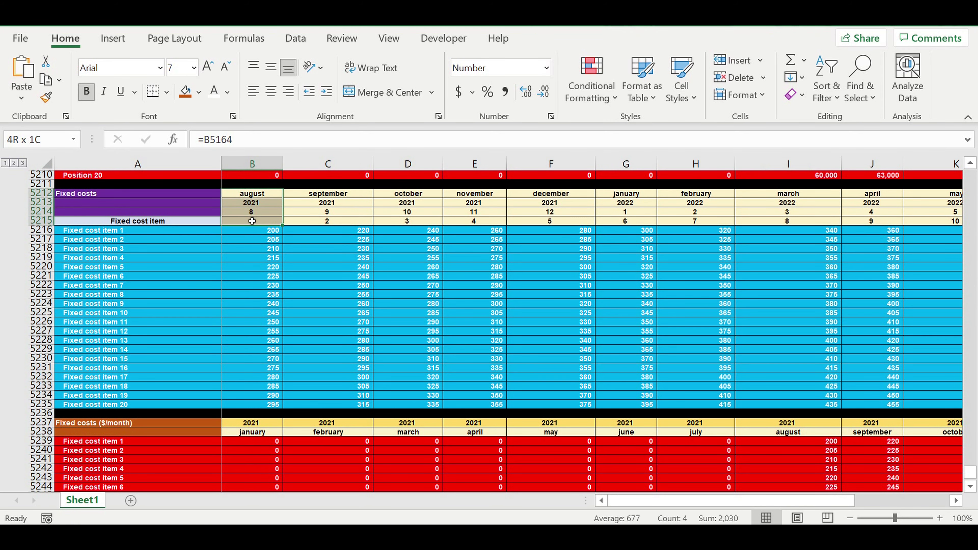
{"action": "scroll", "coordinate": [378, 335], "scroll_direction": "down", "scroll_amount": 2}
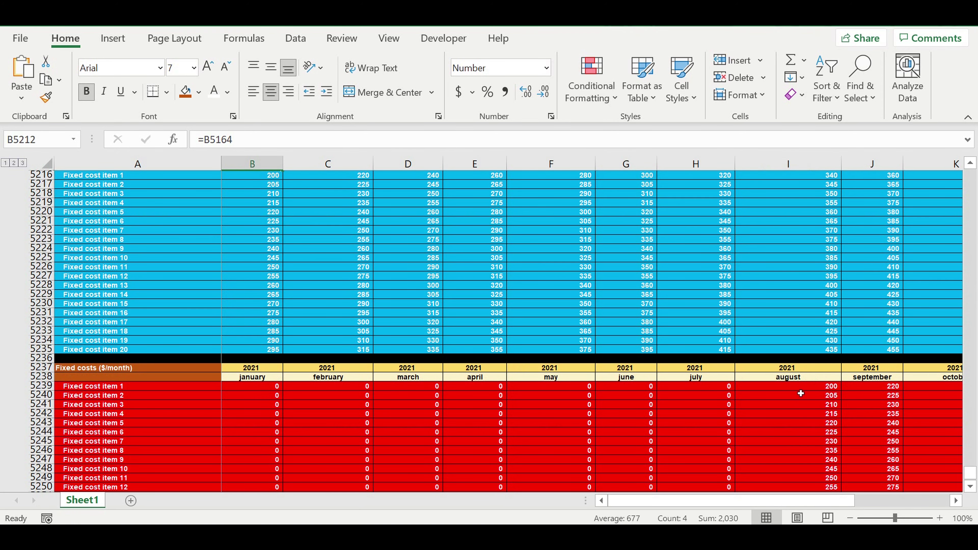
{"action": "left_click_drag", "start_coordinate": [797, 387], "coordinate": [886, 467]}
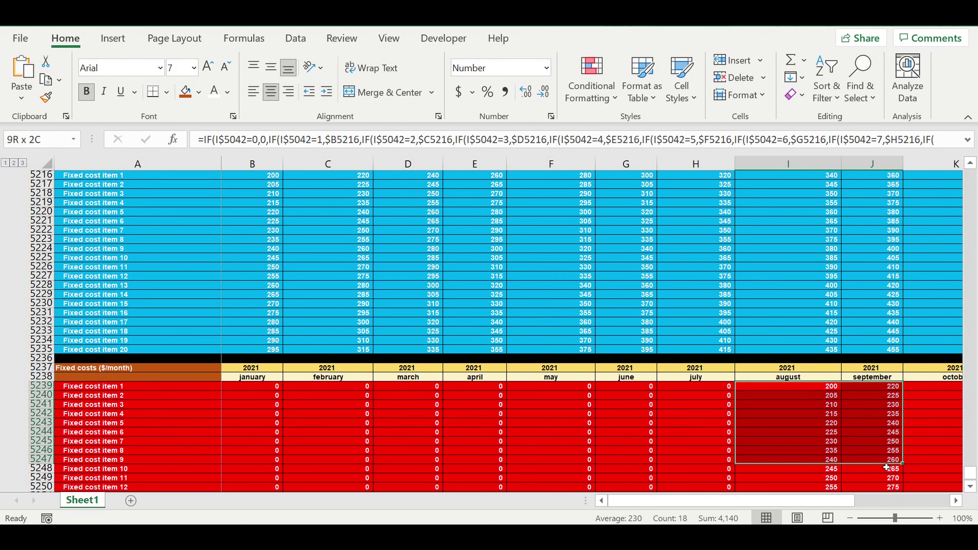
{"action": "mouse_move", "coordinate": [801, 503]}
{"action": "left_mouse_down"}
{"action": "mouse_move", "coordinate": [849, 501]}
{"action": "mouse_move", "coordinate": [807, 500]}
{"action": "left_mouse_up"}
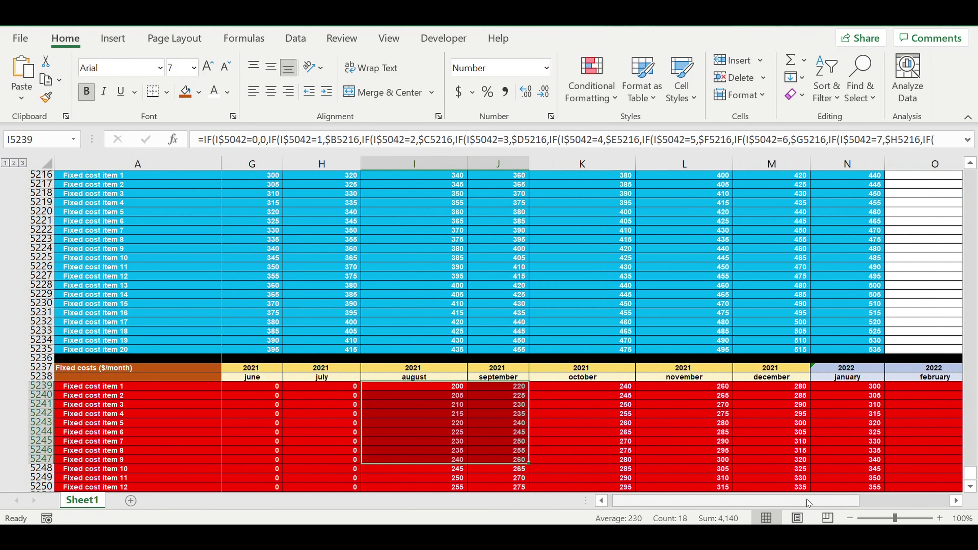
{"action": "scroll", "coordinate": [447, 389], "scroll_direction": "up", "scroll_amount": 2}
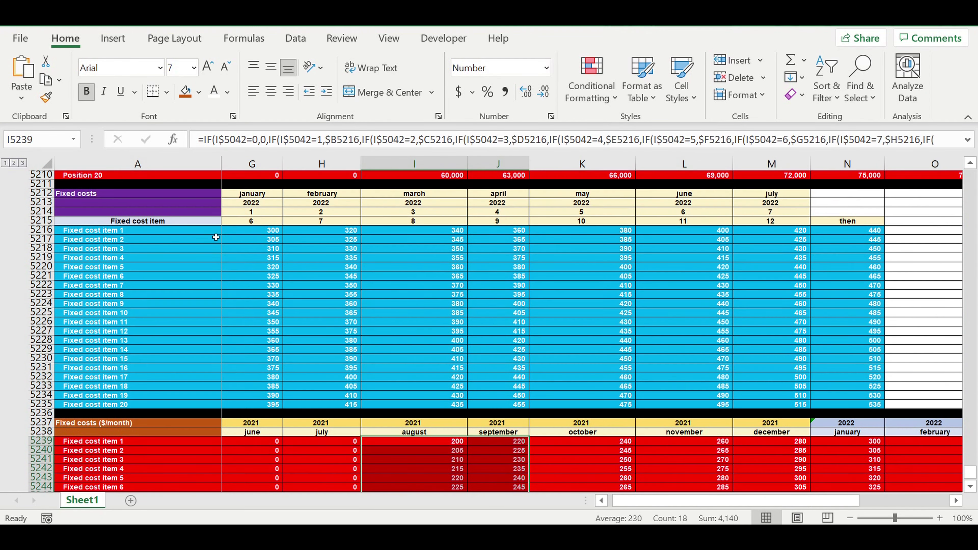
{"action": "left_click_drag", "start_coordinate": [215, 231], "coordinate": [708, 351]}
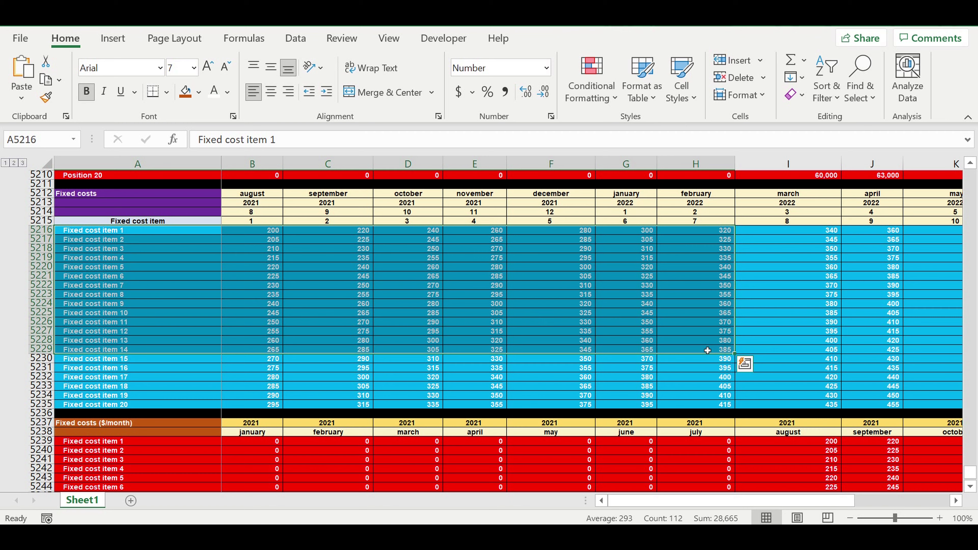
{"action": "left_click", "coordinate": [678, 344]}
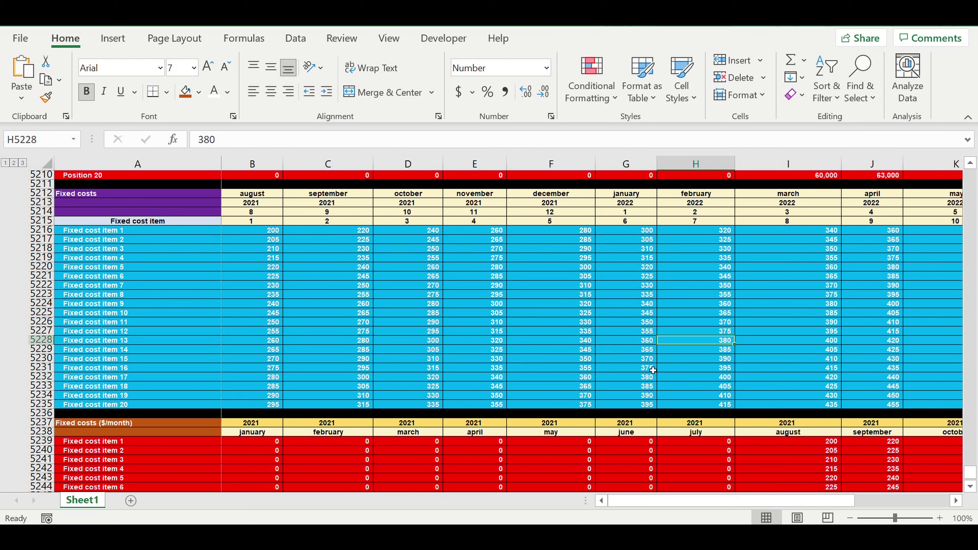
{"action": "left_click", "coordinate": [653, 370]}
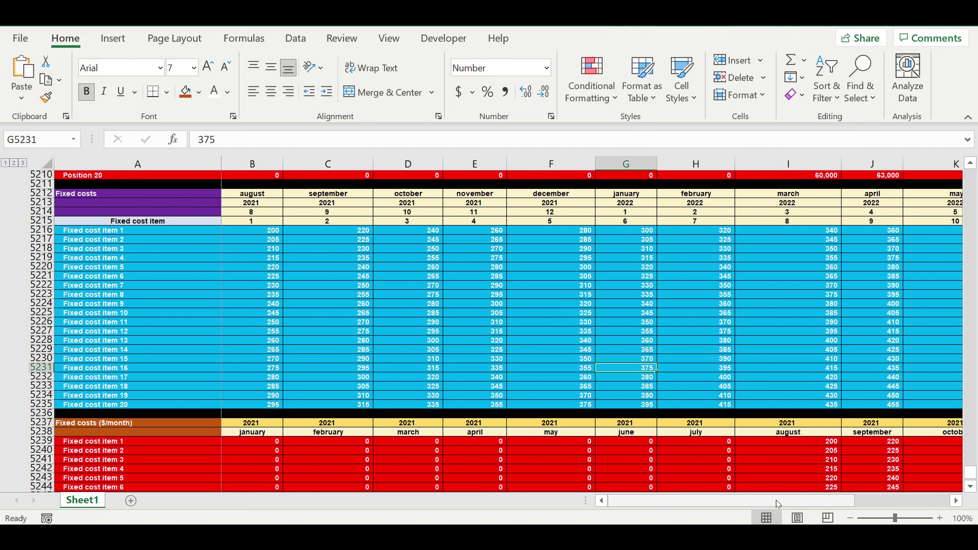